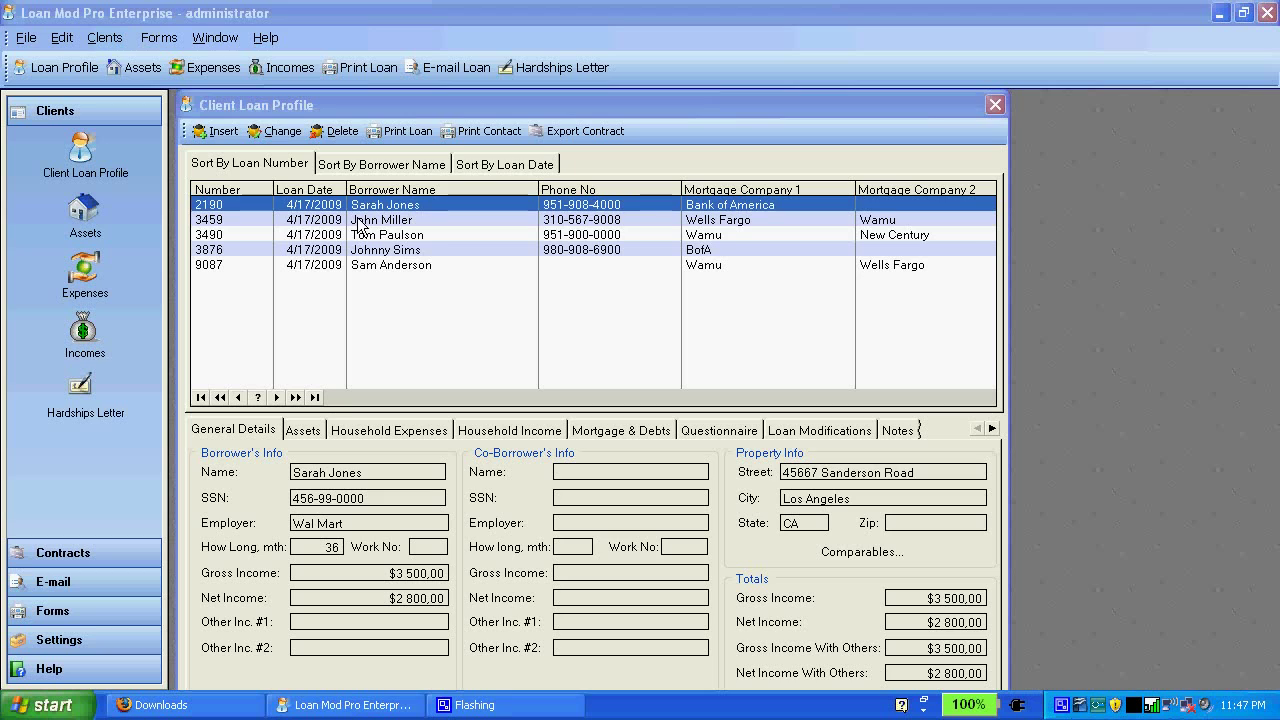
Step: Browse the client loan records and display the general details of the client with Wells Fargo and Wamu mortgages
{"action": "left_click", "coordinate": [360, 222]}
{"action": "left_click", "coordinate": [378, 236]}
{"action": "left_click", "coordinate": [381, 250]}
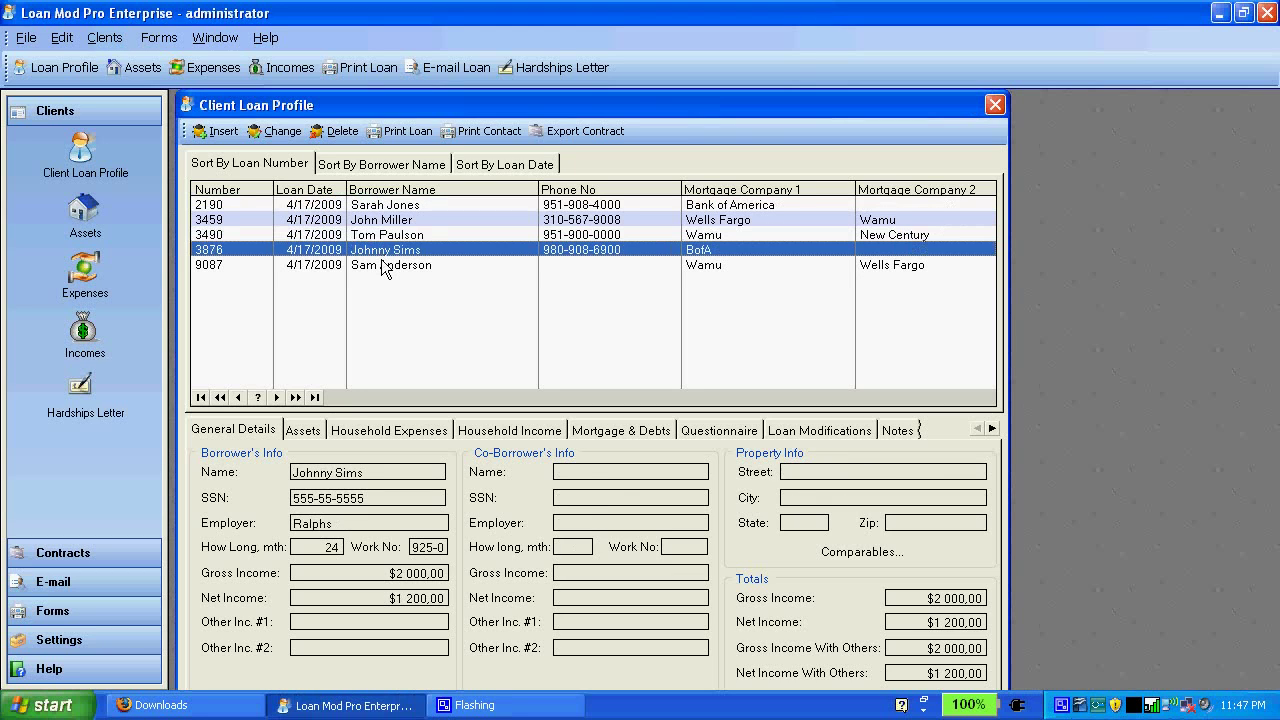
{"action": "left_click", "coordinate": [384, 264]}
{"action": "left_click", "coordinate": [387, 219]}
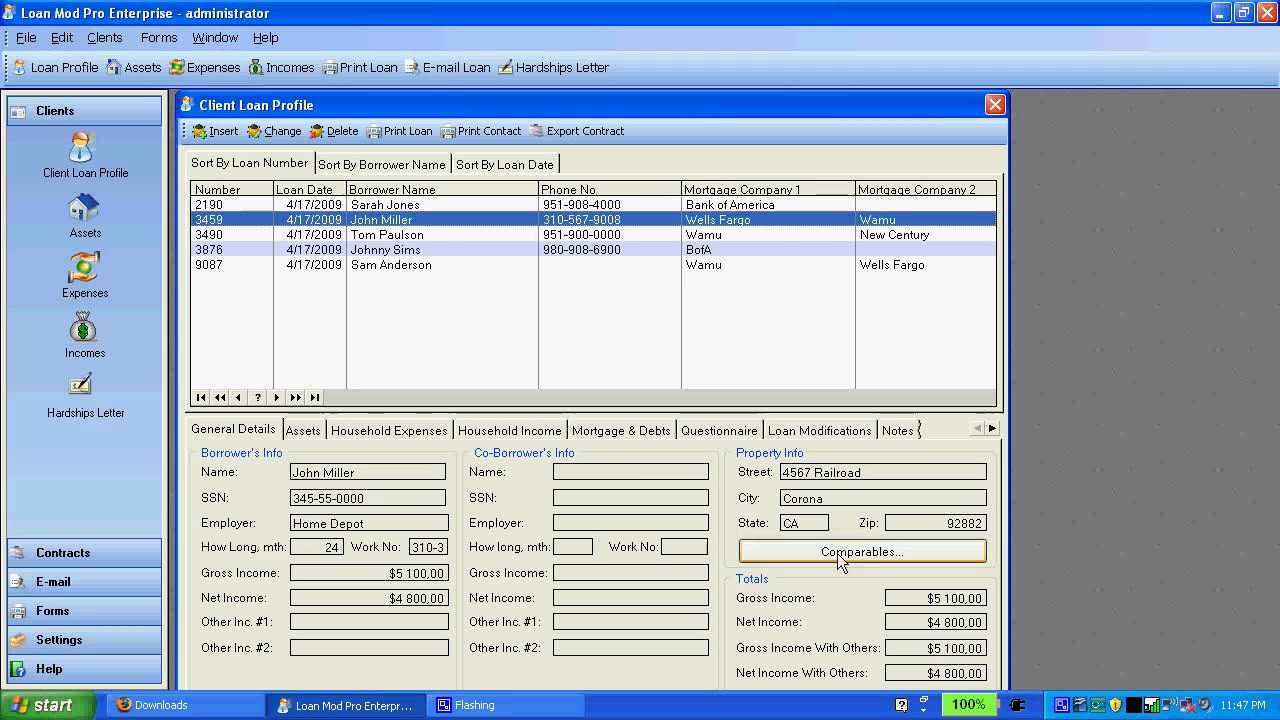
Step: Review the selected client's assets, household expenses and household income
{"action": "left_click", "coordinate": [292, 432]}
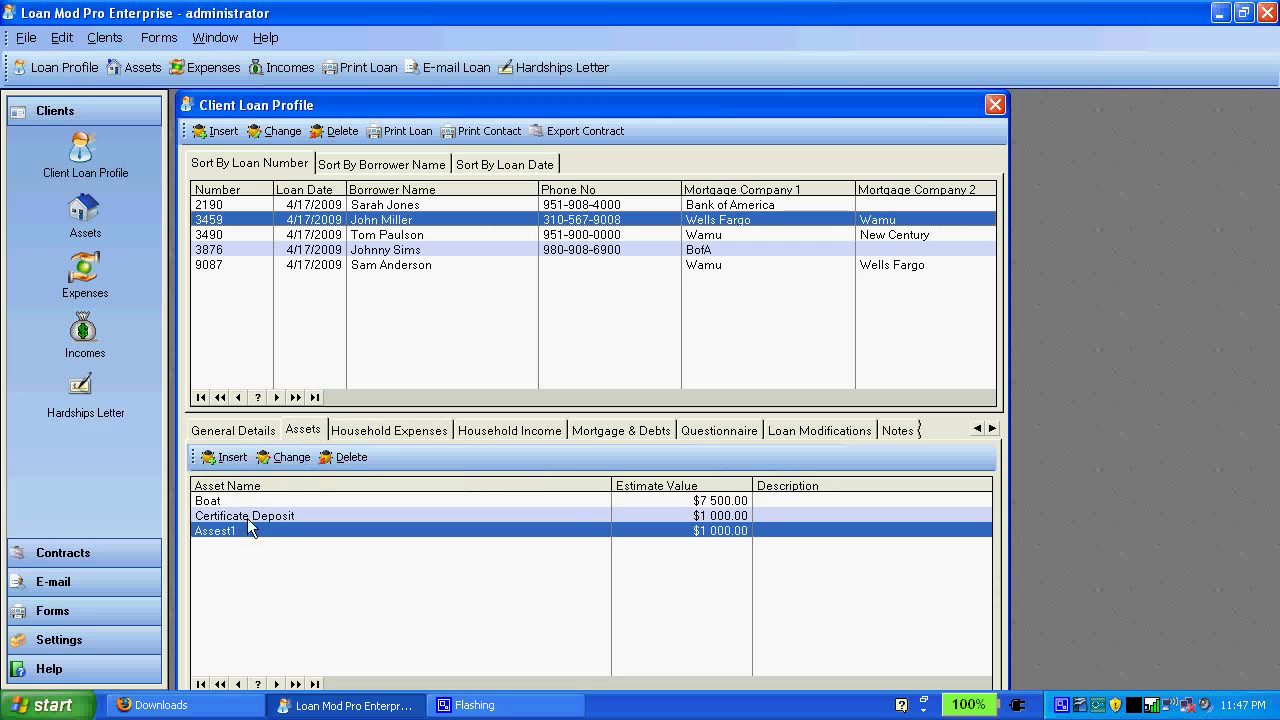
{"action": "left_click", "coordinate": [400, 438]}
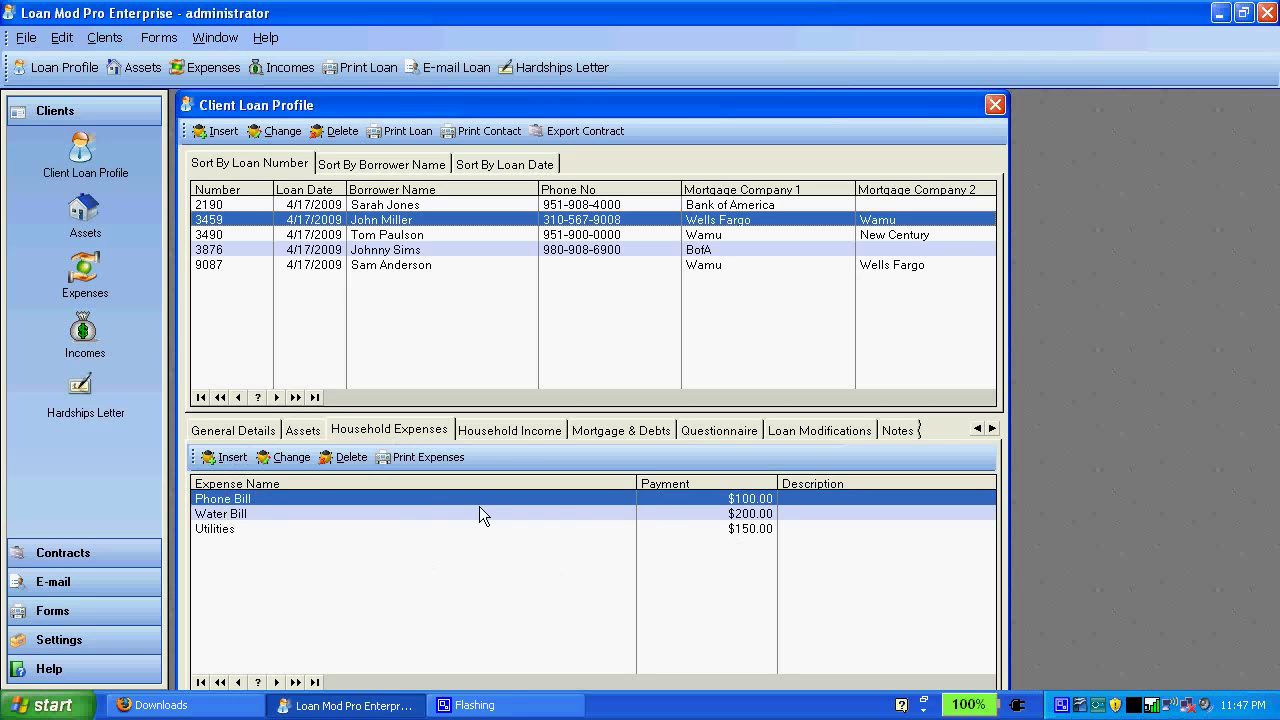
{"action": "left_click", "coordinate": [519, 431]}
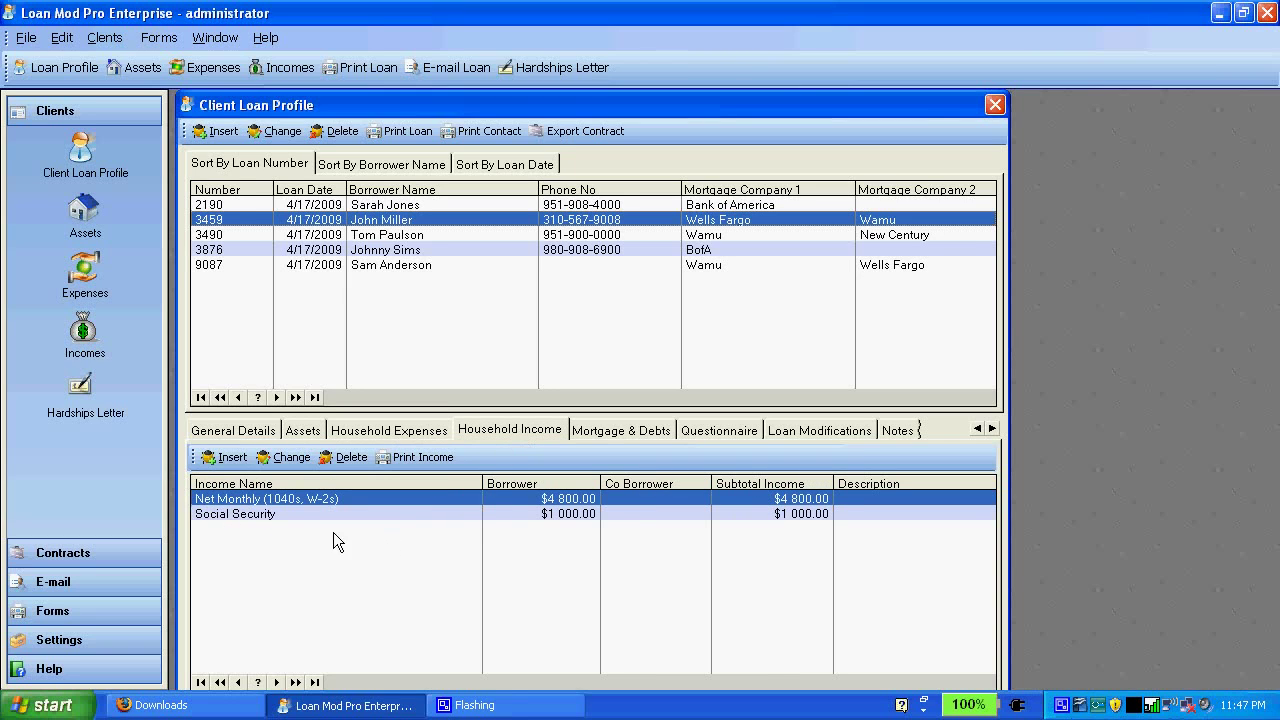
Step: Examine the predefined household income types available for a new income entry and leave without adding one
{"action": "left_click", "coordinate": [233, 458]}
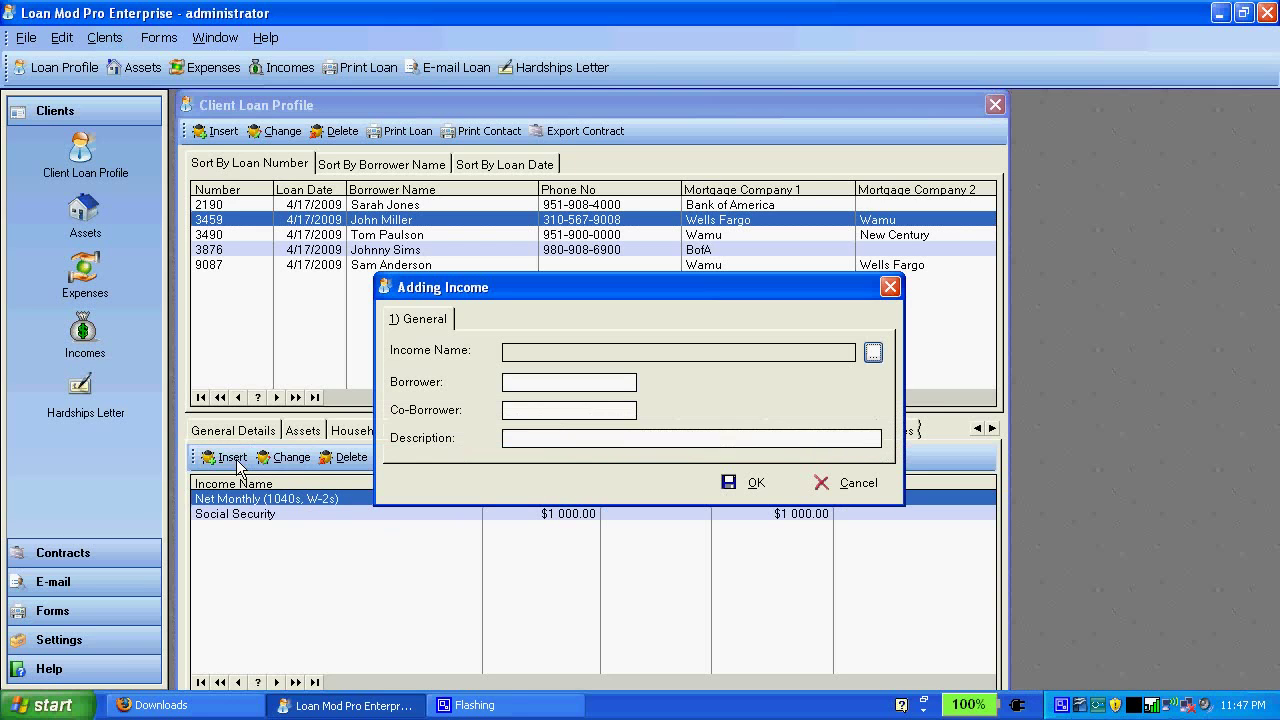
{"action": "left_click", "coordinate": [873, 352]}
{"action": "left_click", "coordinate": [750, 352]}
{"action": "scroll", "coordinate": [668, 405], "scroll_direction": "down", "scroll_amount": 4}
{"action": "scroll", "coordinate": [668, 406], "scroll_direction": "up", "scroll_amount": 5}
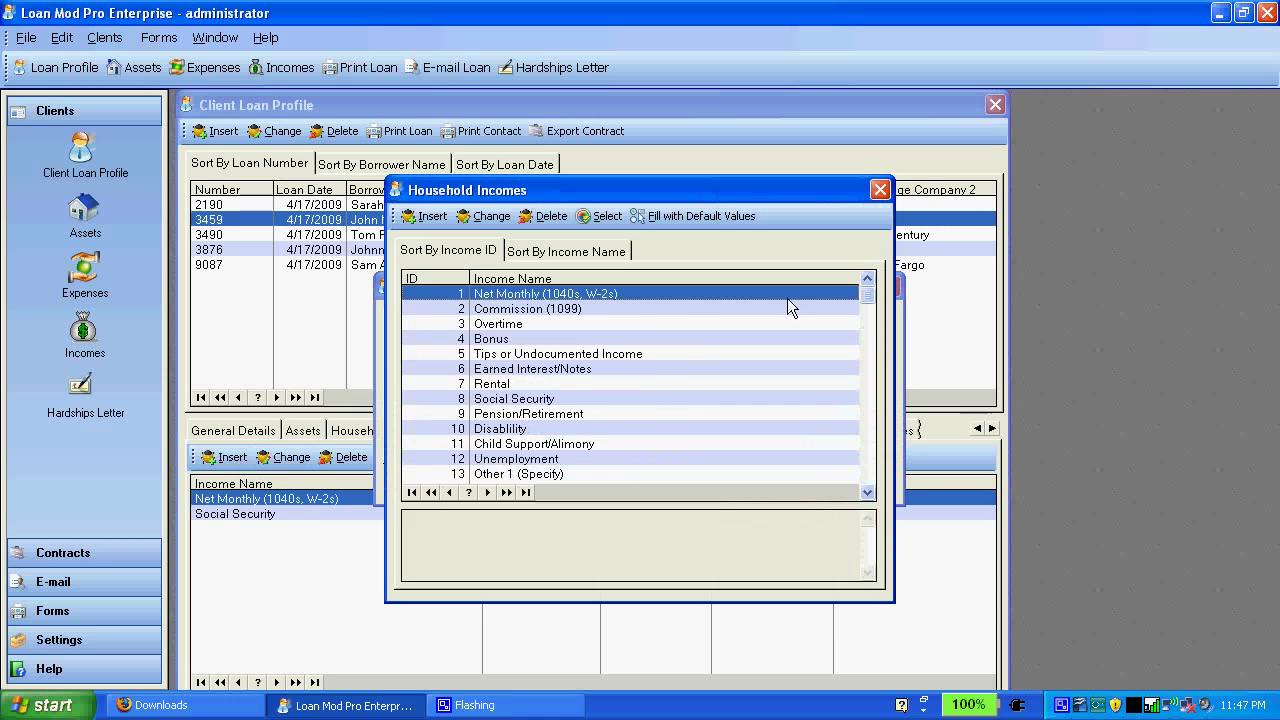
{"action": "key", "text": "Escape"}
{"action": "key", "text": "Escape"}
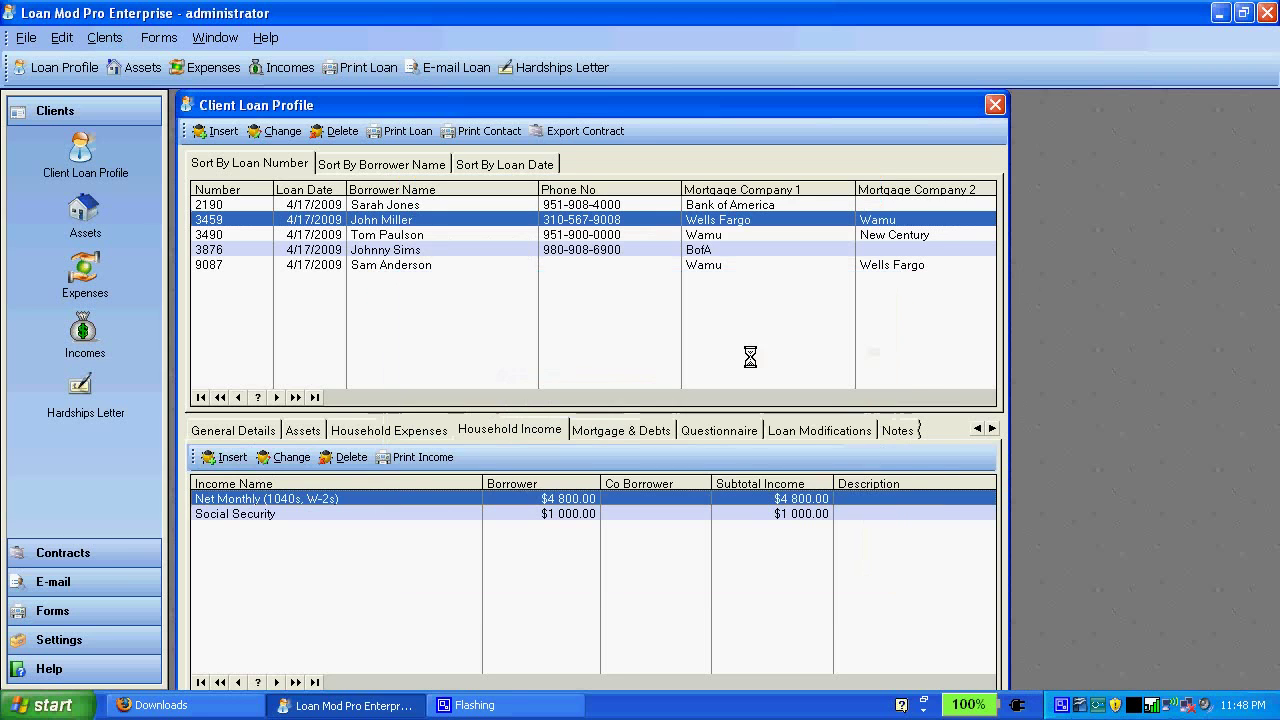
Step: Review the client's mortgages and debts, including the 1st Mortgage Past Due entry and the credit card list
{"action": "left_click", "coordinate": [606, 430]}
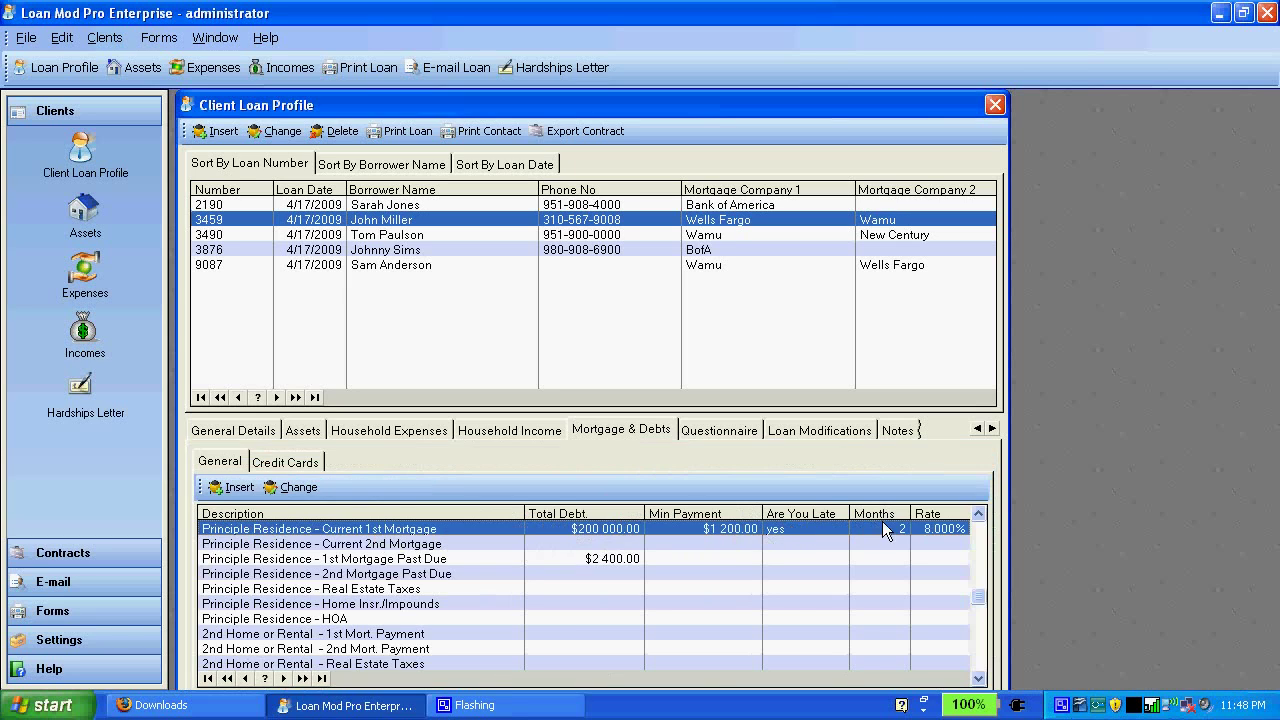
{"action": "left_click", "coordinate": [607, 560]}
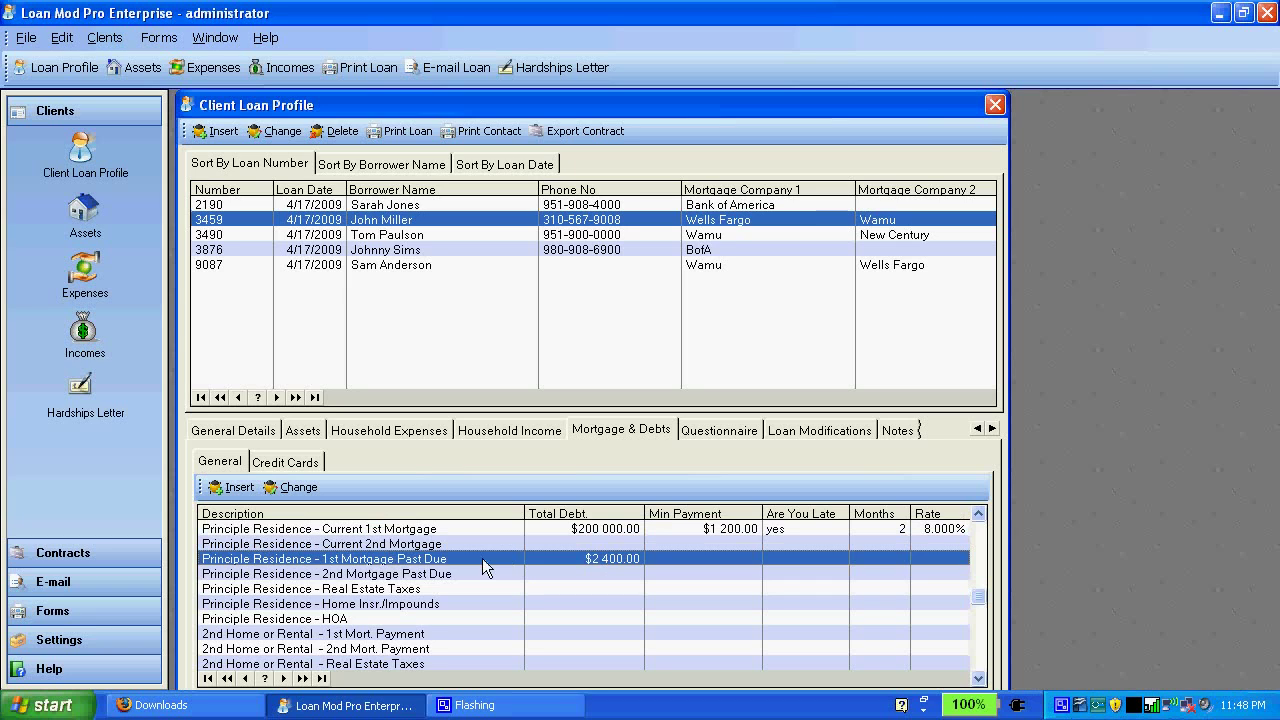
{"action": "left_click", "coordinate": [280, 462]}
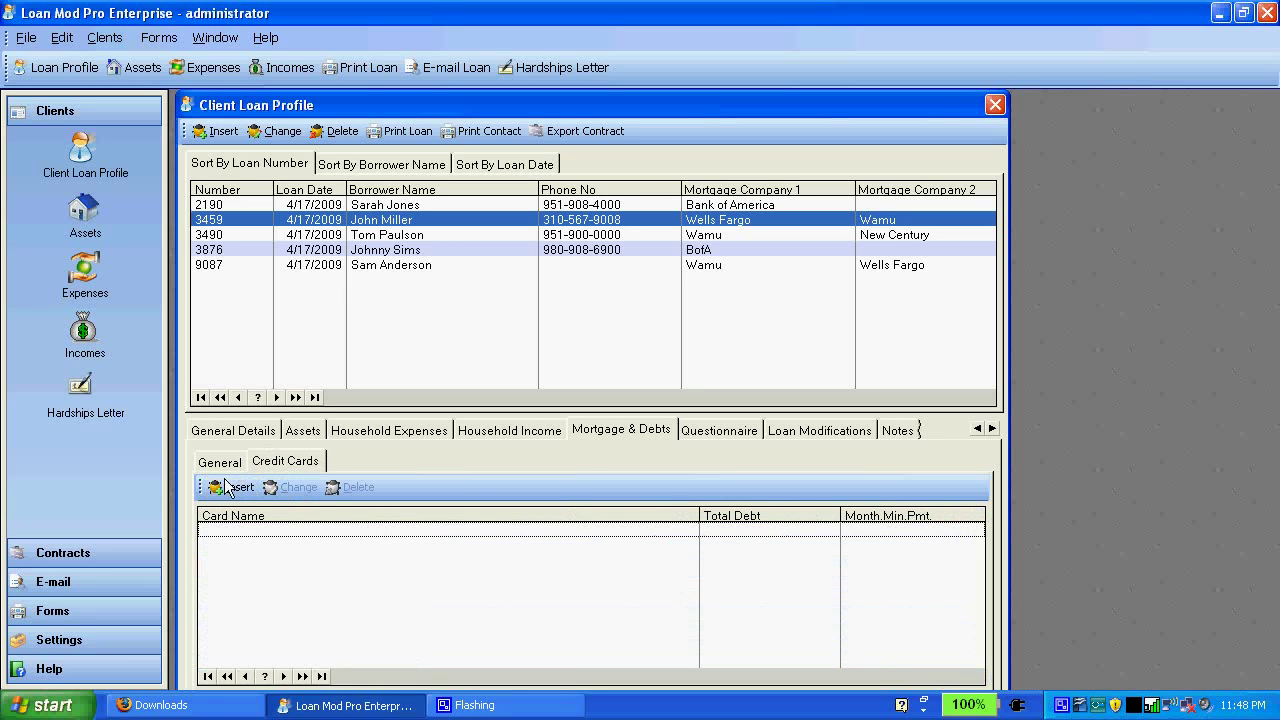
{"action": "left_click", "coordinate": [228, 462]}
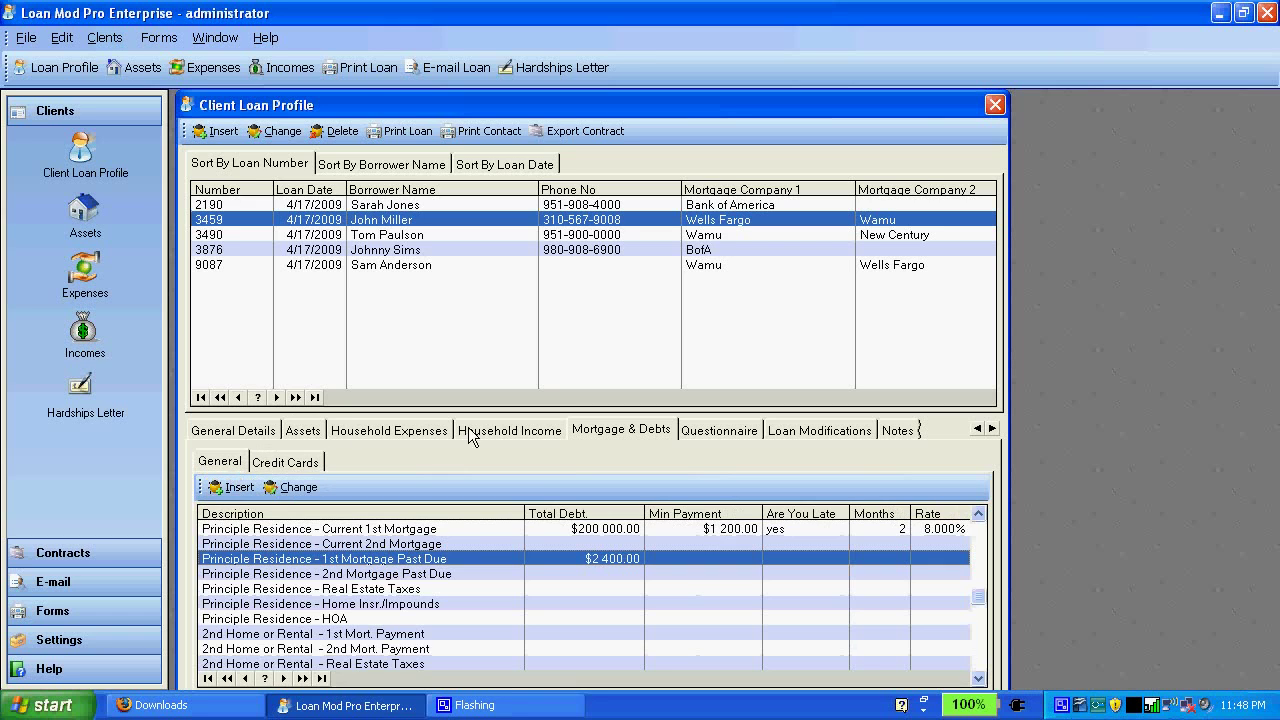
Step: Examine the client questionnaire's questions, from missed mortgage payments to past loan workout requests
{"action": "left_click", "coordinate": [710, 432]}
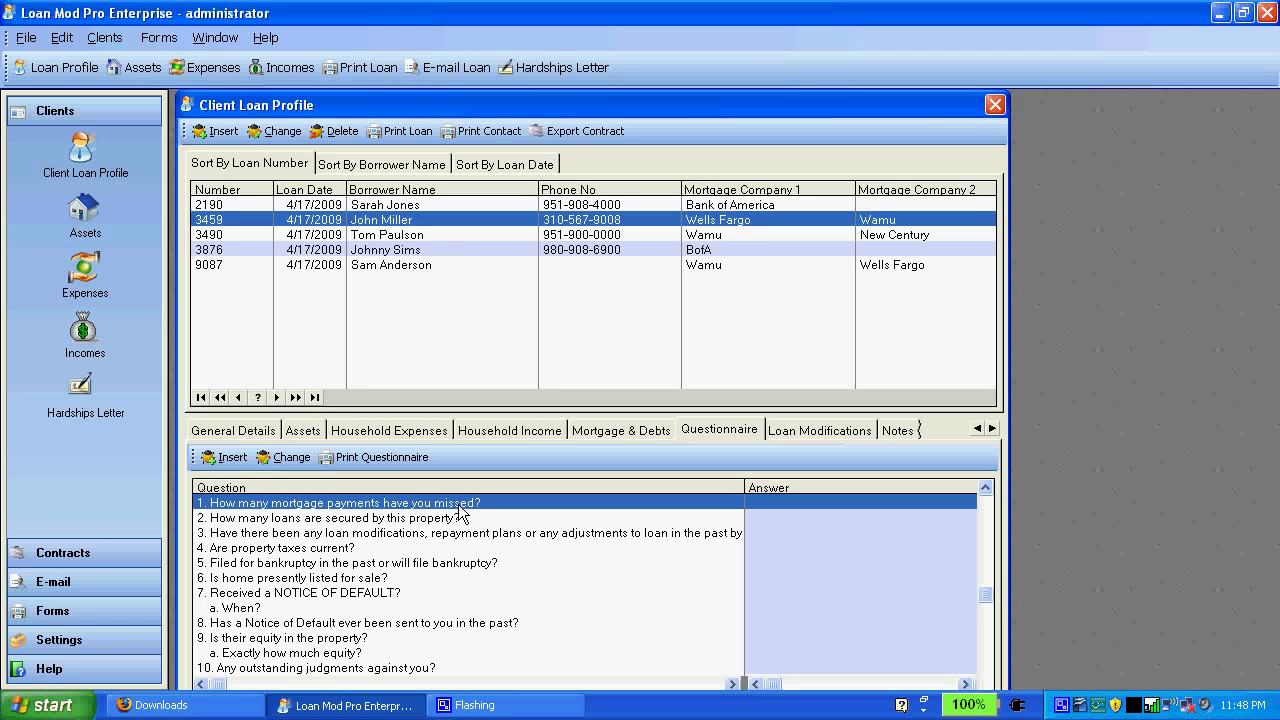
{"action": "left_click", "coordinate": [372, 549]}
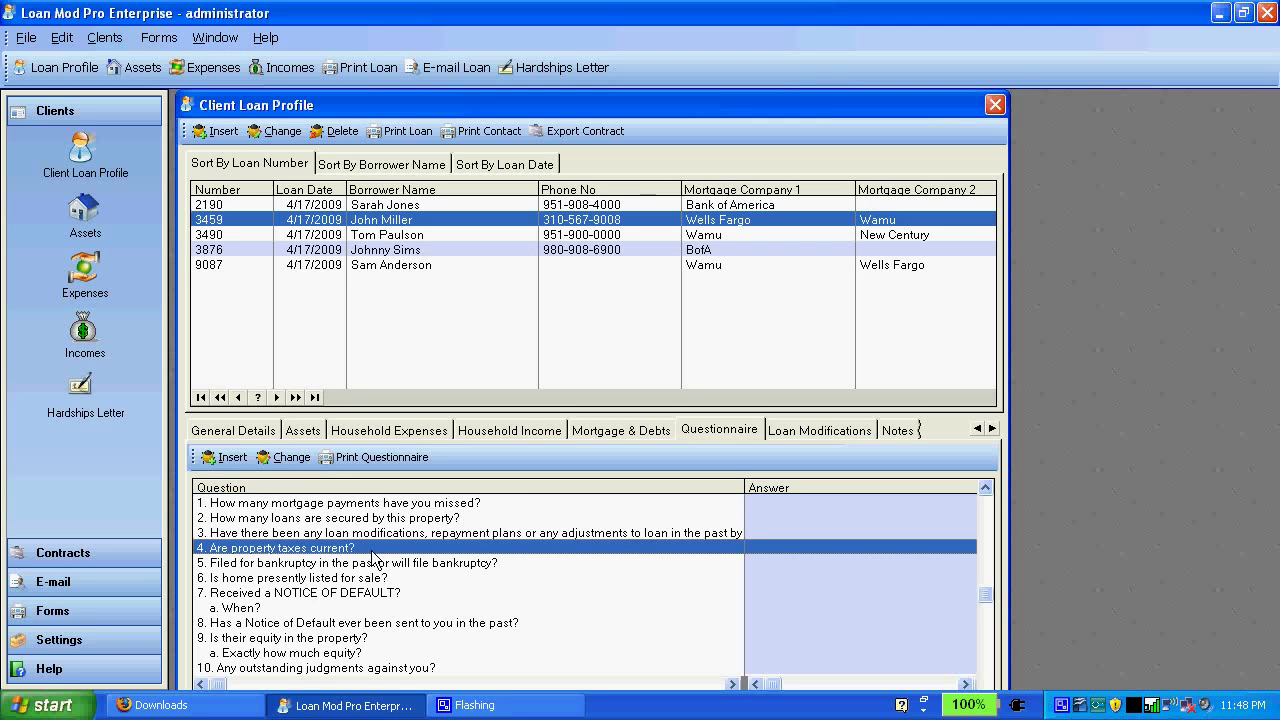
{"action": "left_click", "coordinate": [362, 594]}
{"action": "key", "text": "Down"}
{"action": "key", "text": "Down"}
{"action": "key", "text": "Down"}
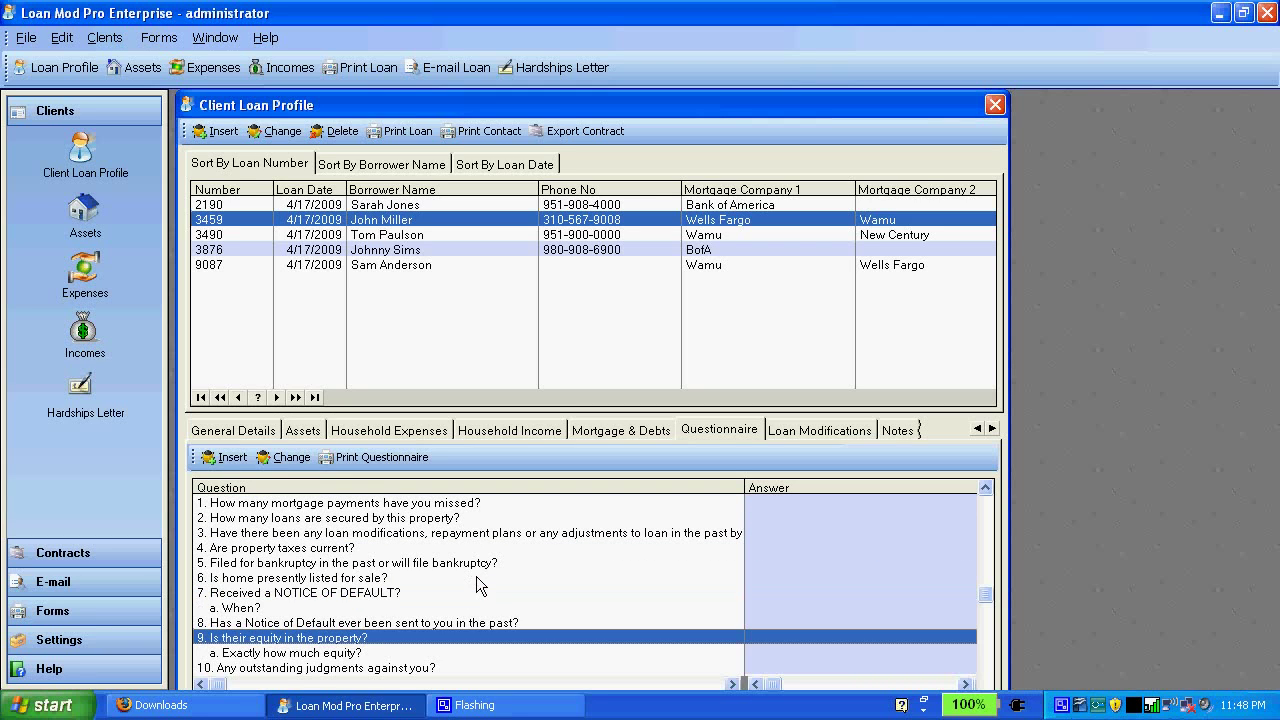
{"action": "key", "text": "Down"}
{"action": "key", "text": "Down"}
{"action": "key", "text": "Down"}
{"action": "key", "text": "Down"}
{"action": "key", "text": "Down"}
{"action": "key", "text": "Down"}
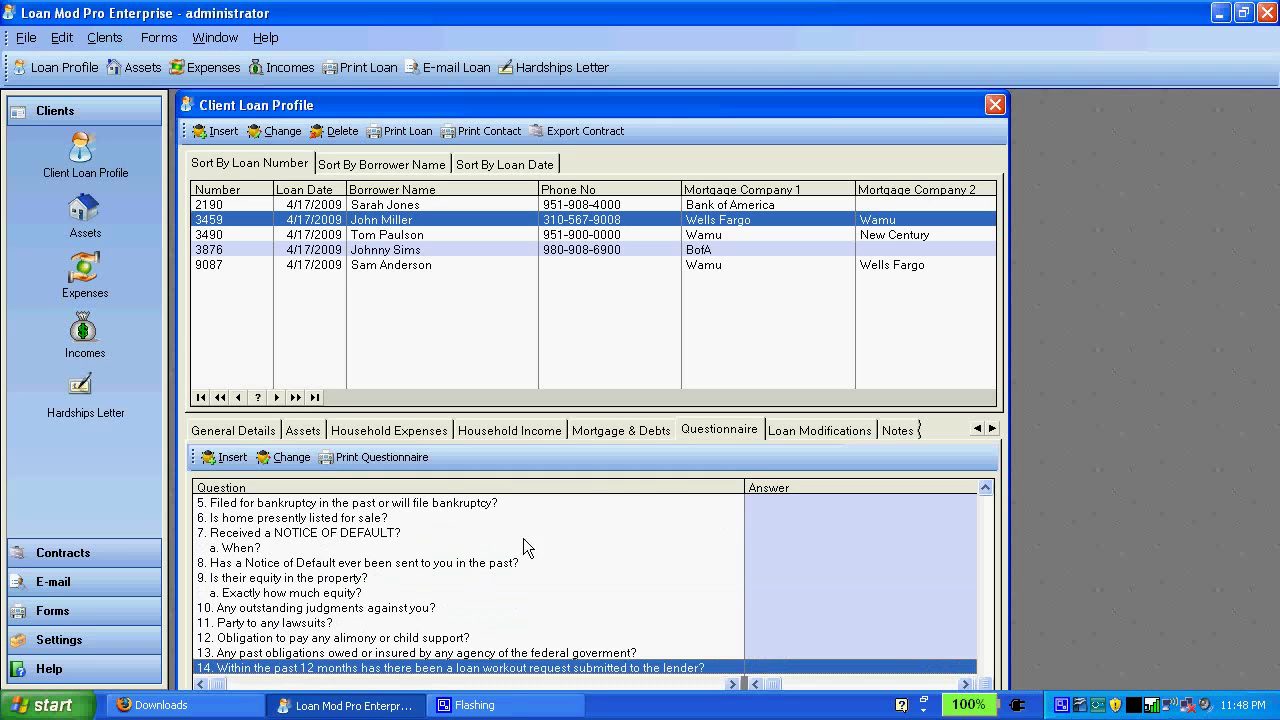
{"action": "key", "text": "Page_Up"}
{"action": "key", "text": "Page_Up"}
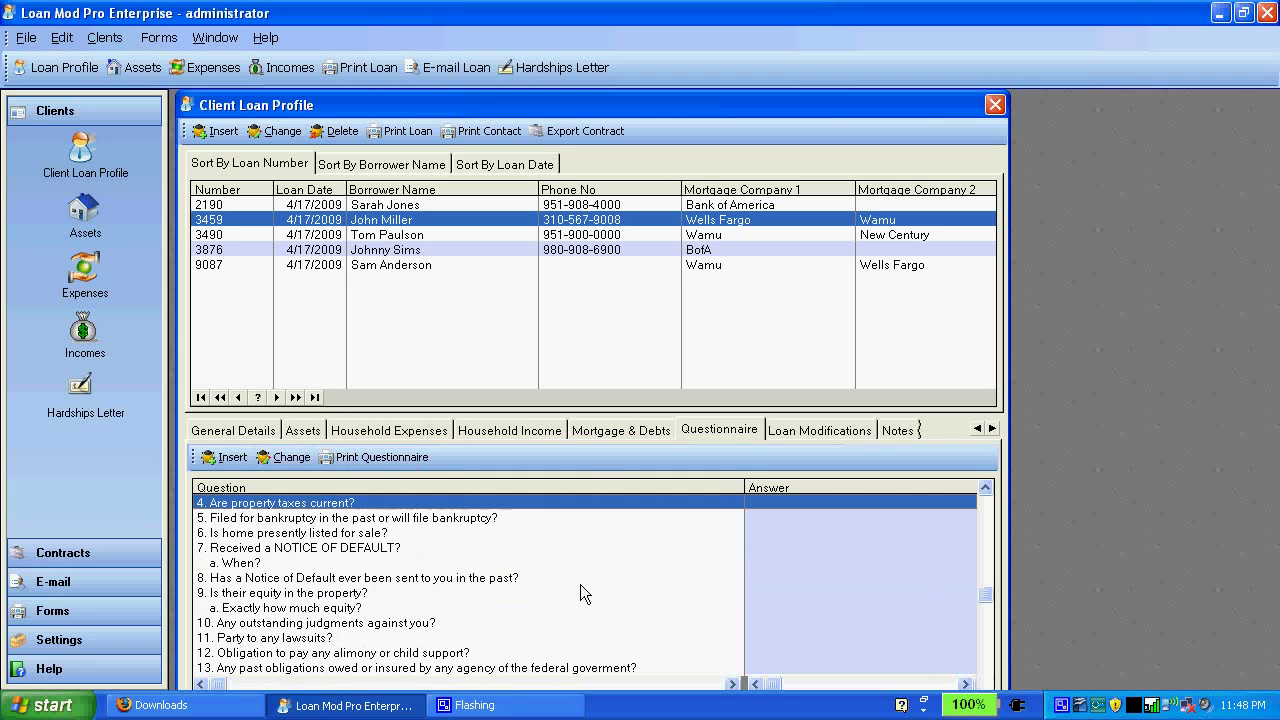
Step: Review the client's loan modification options, notes and other properties
{"action": "left_click", "coordinate": [802, 437]}
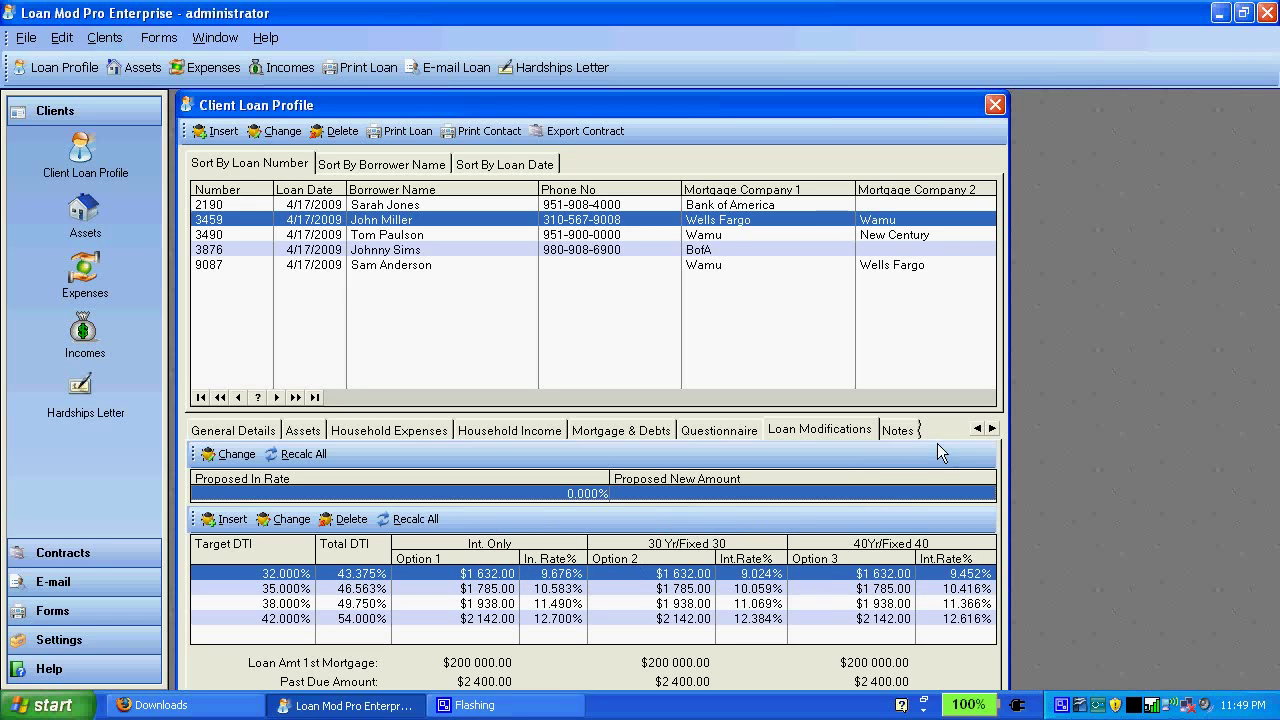
{"action": "left_click", "coordinate": [900, 430]}
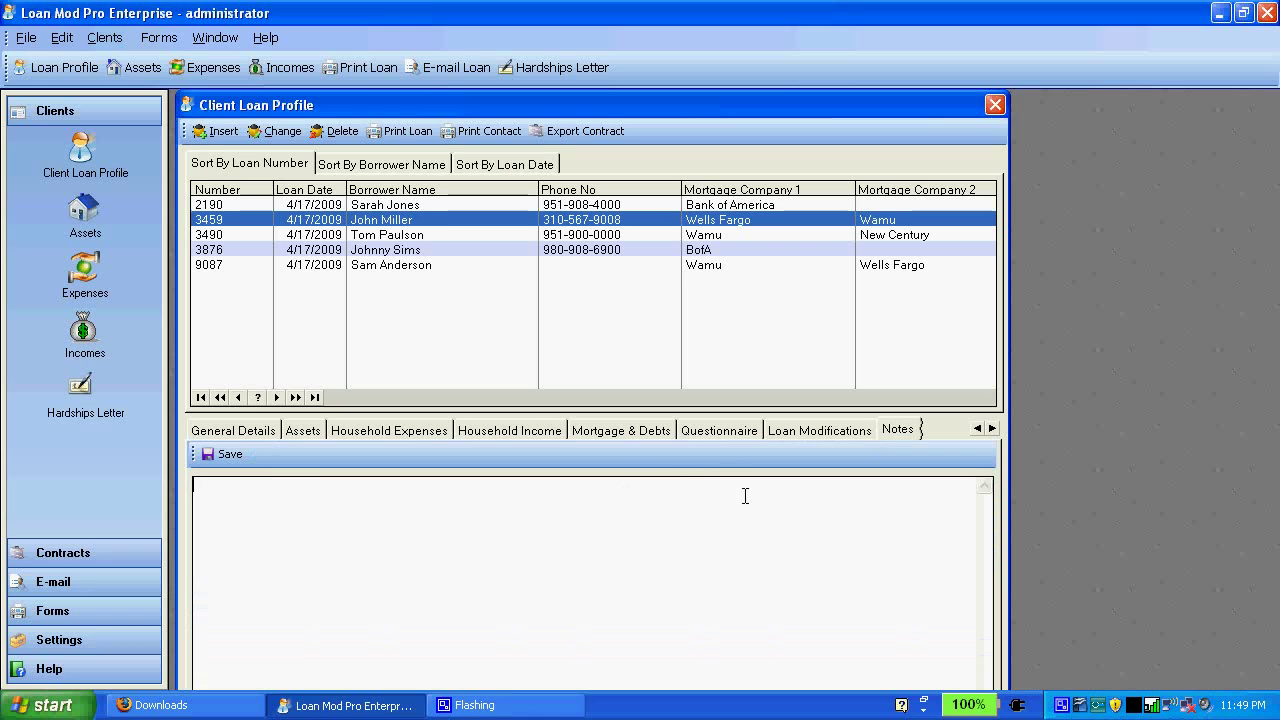
{"action": "left_click", "coordinate": [992, 430]}
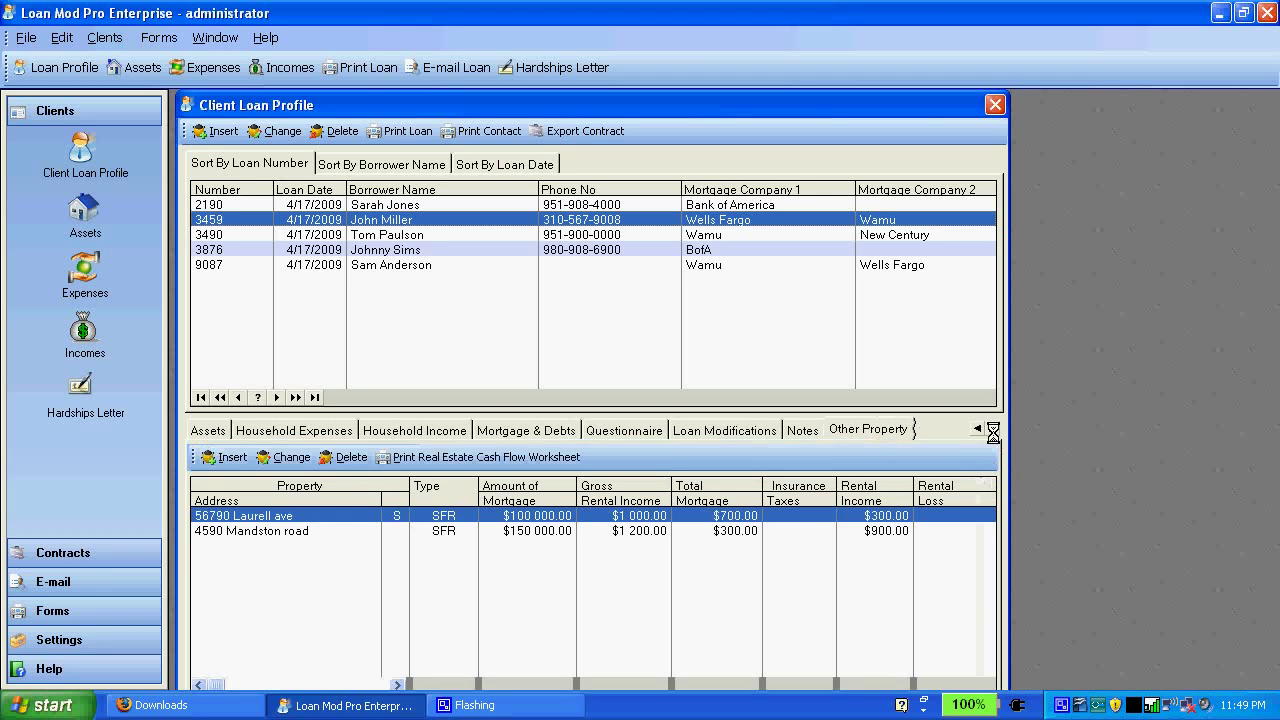
{"action": "left_click", "coordinate": [992, 430]}
{"action": "left_click", "coordinate": [708, 430]}
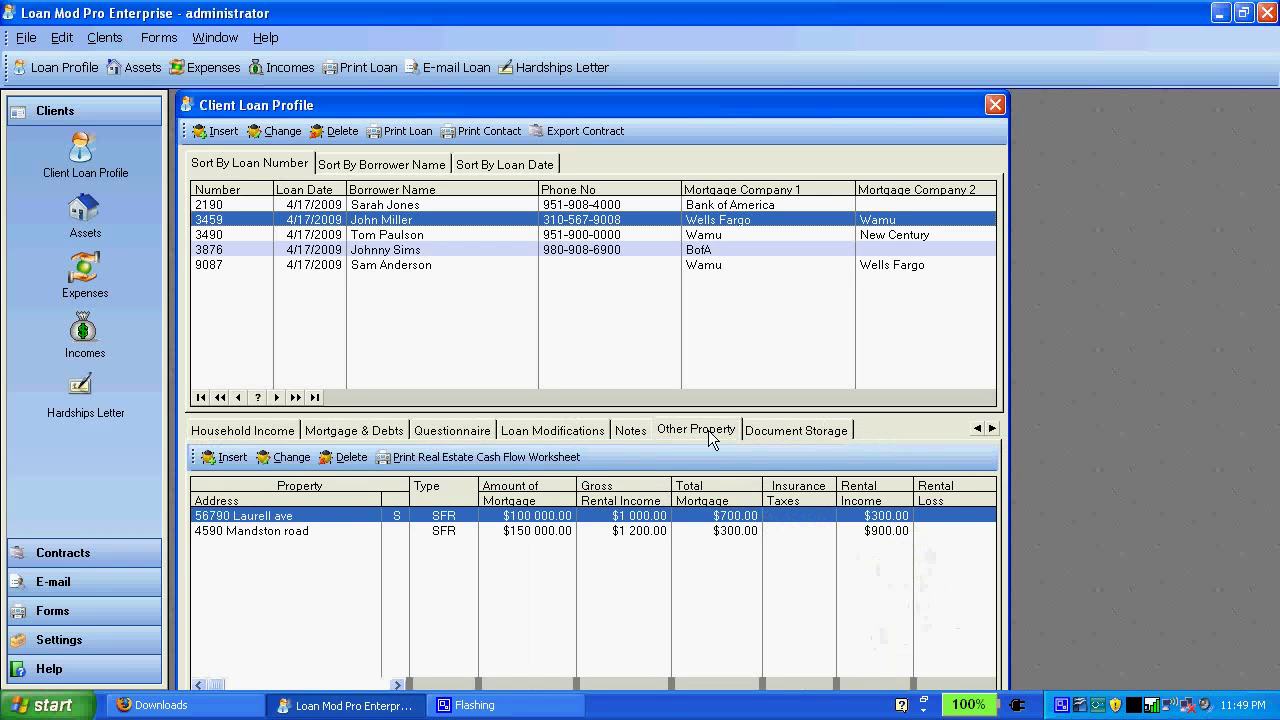
Step: Preview the Real Estate Cash Flow Worksheet for the client's other properties and close the report
{"action": "left_click", "coordinate": [460, 462]}
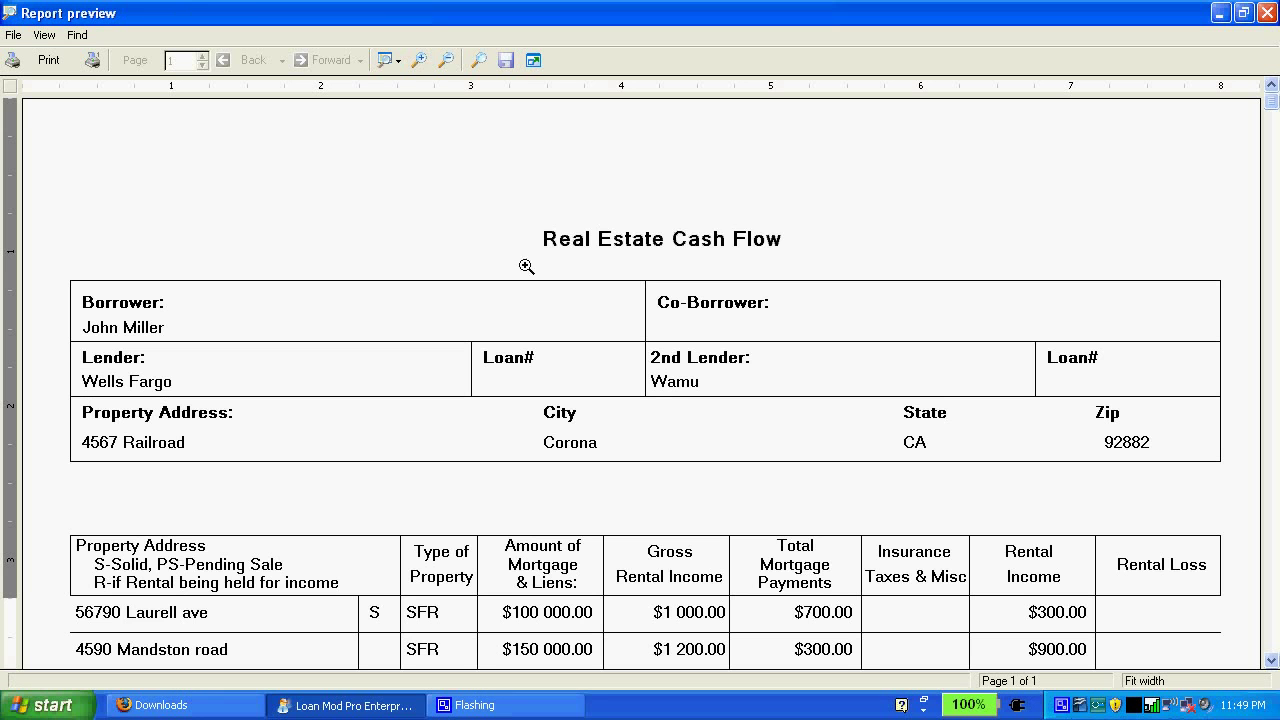
{"action": "scroll", "coordinate": [1130, 366], "scroll_direction": "down", "scroll_amount": 1}
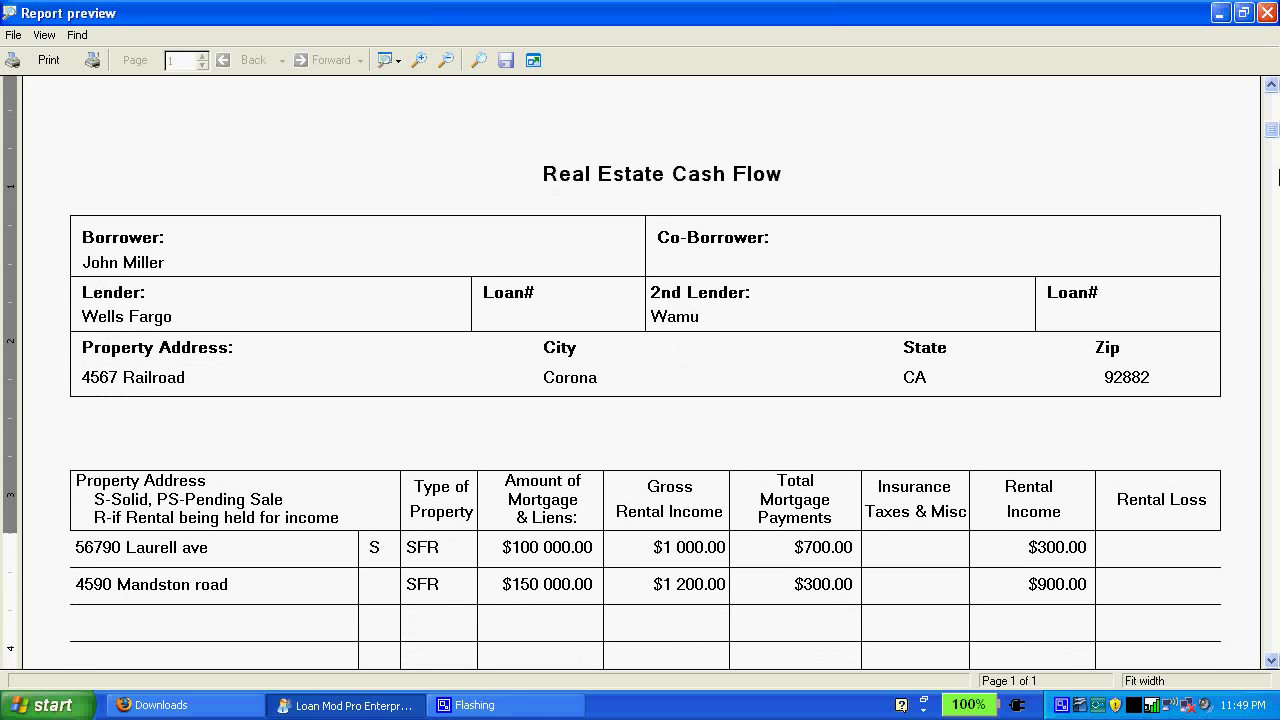
{"action": "left_click_drag", "start_coordinate": [1272, 134], "coordinate": [1271, 100]}
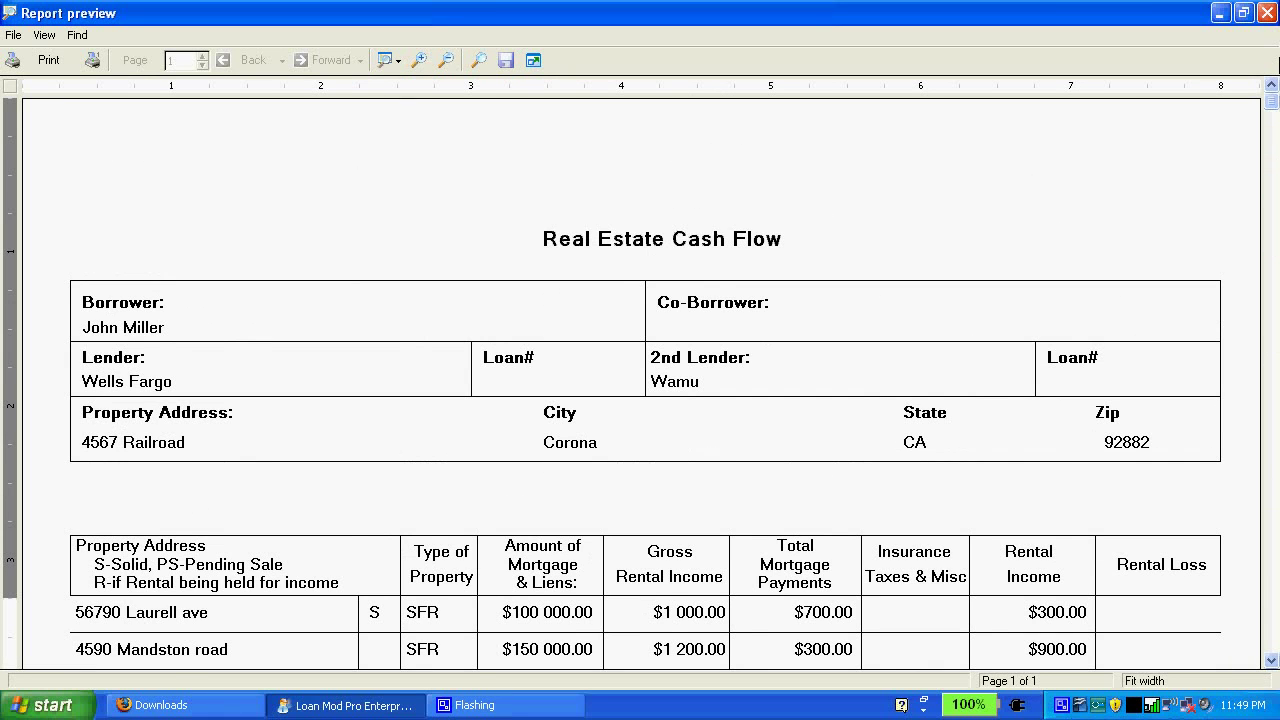
{"action": "key", "text": "Escape"}
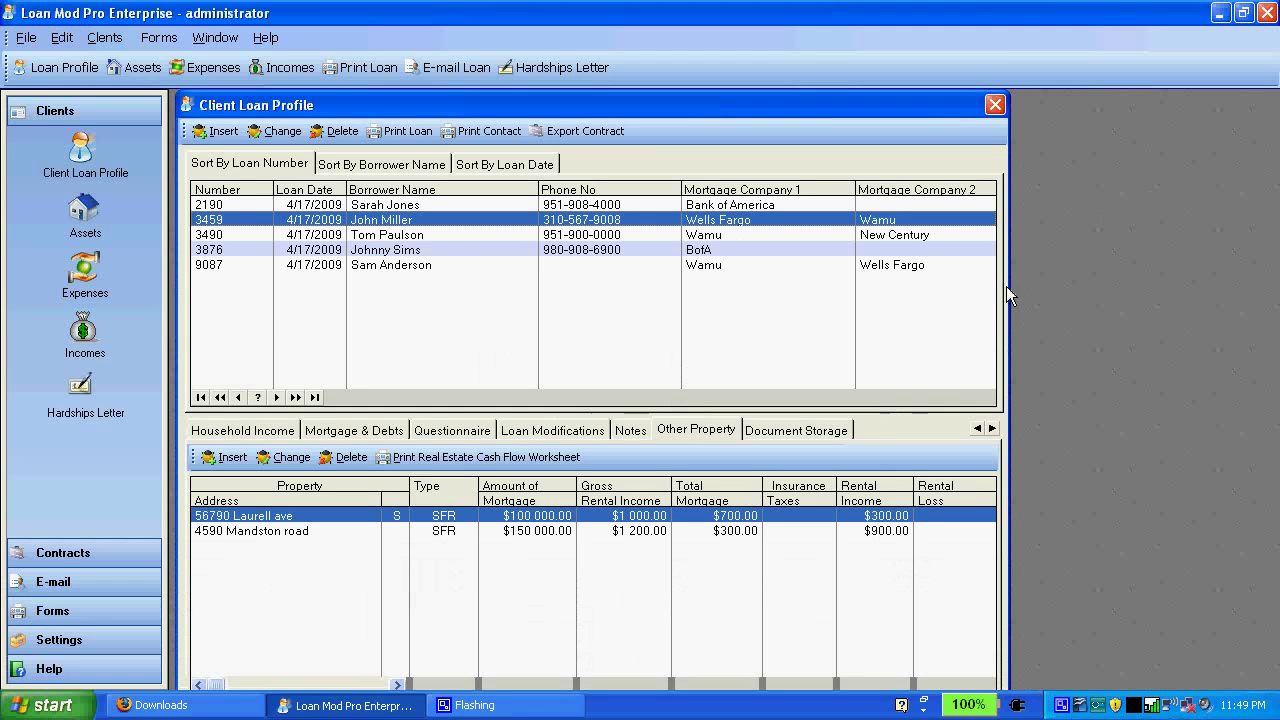
Step: Review the client's stored documents and household income, and return to the general details
{"action": "left_click", "coordinate": [841, 433]}
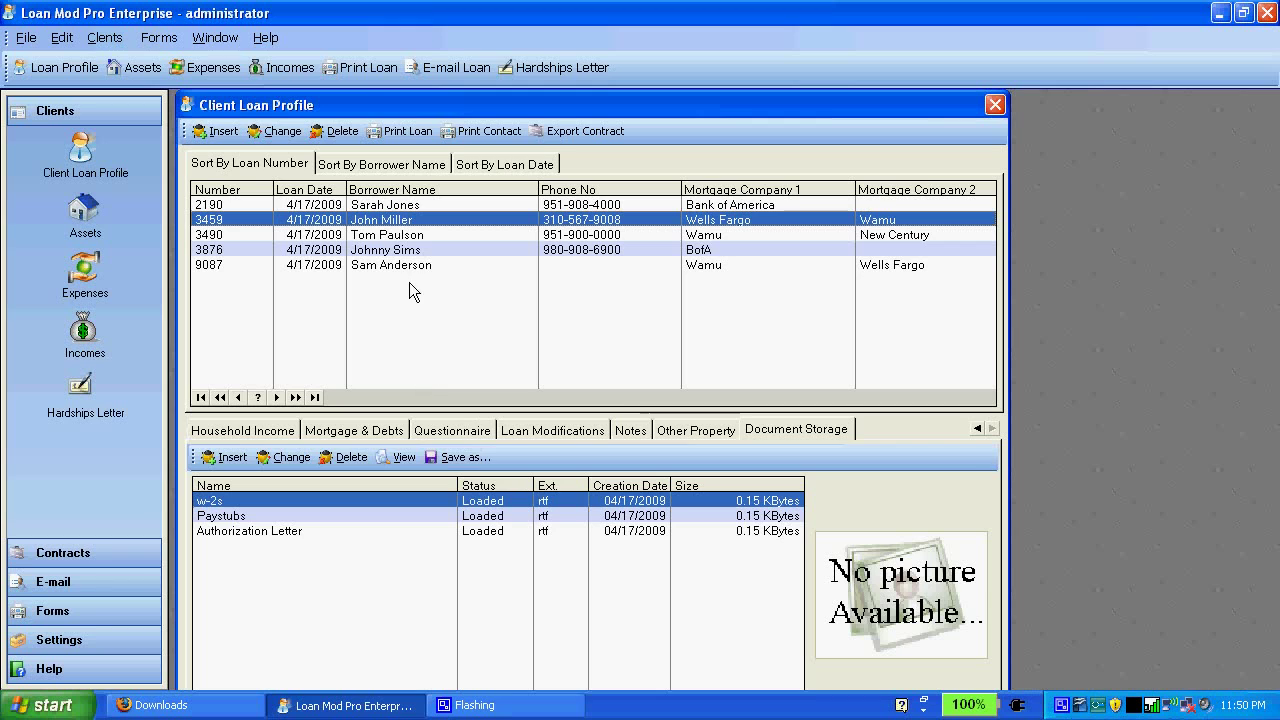
{"action": "left_click", "coordinate": [262, 437]}
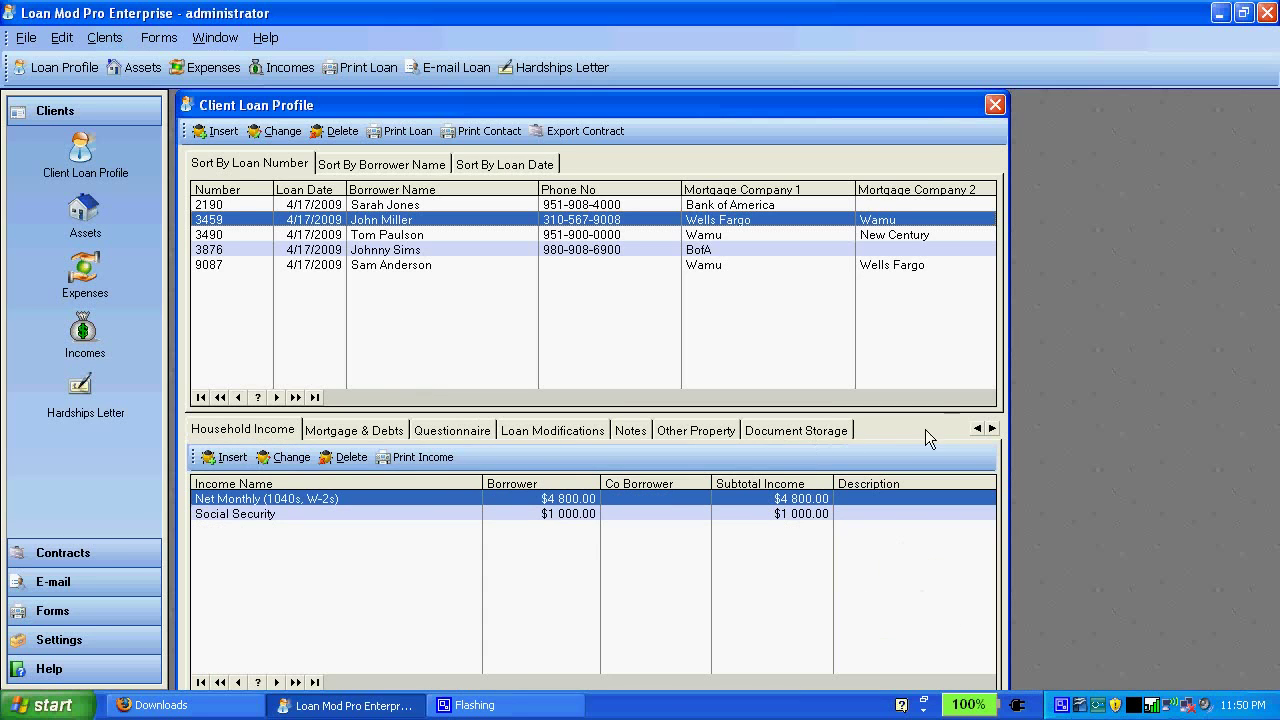
{"action": "left_click", "coordinate": [978, 429]}
{"action": "left_click", "coordinate": [978, 429]}
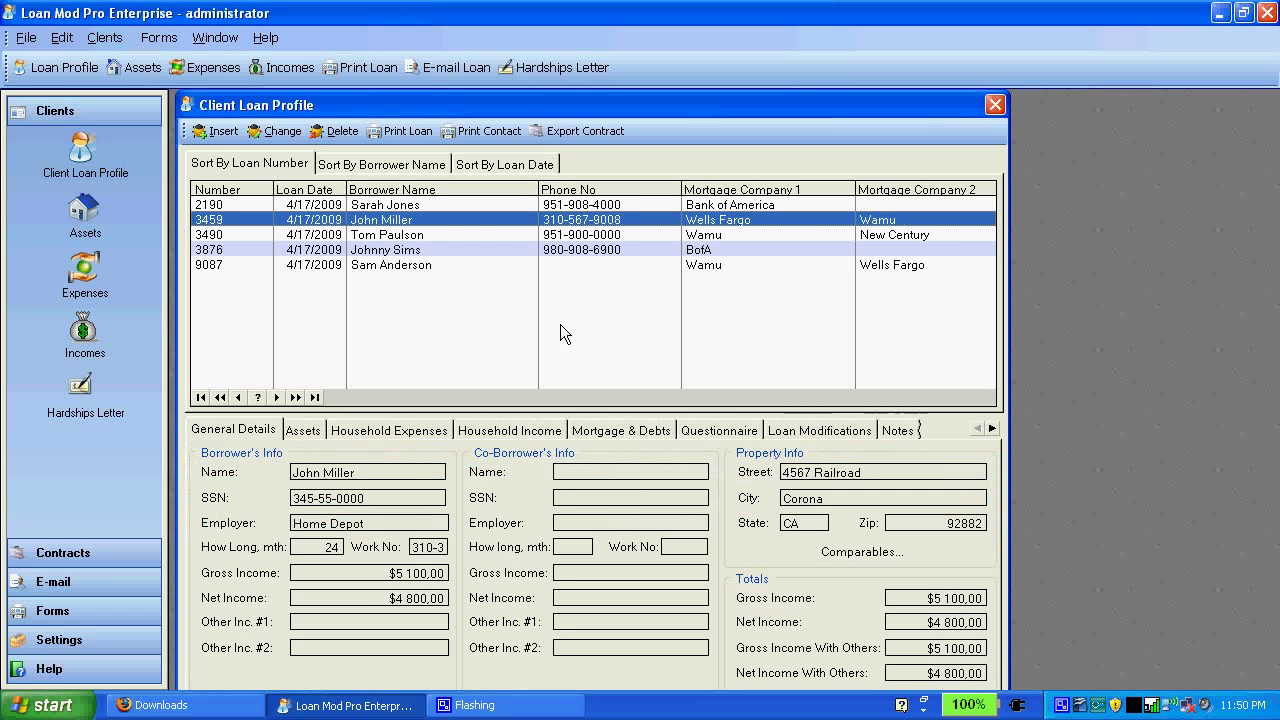
Step: Preview the client's household expenses report and close it
{"action": "left_click", "coordinate": [378, 433]}
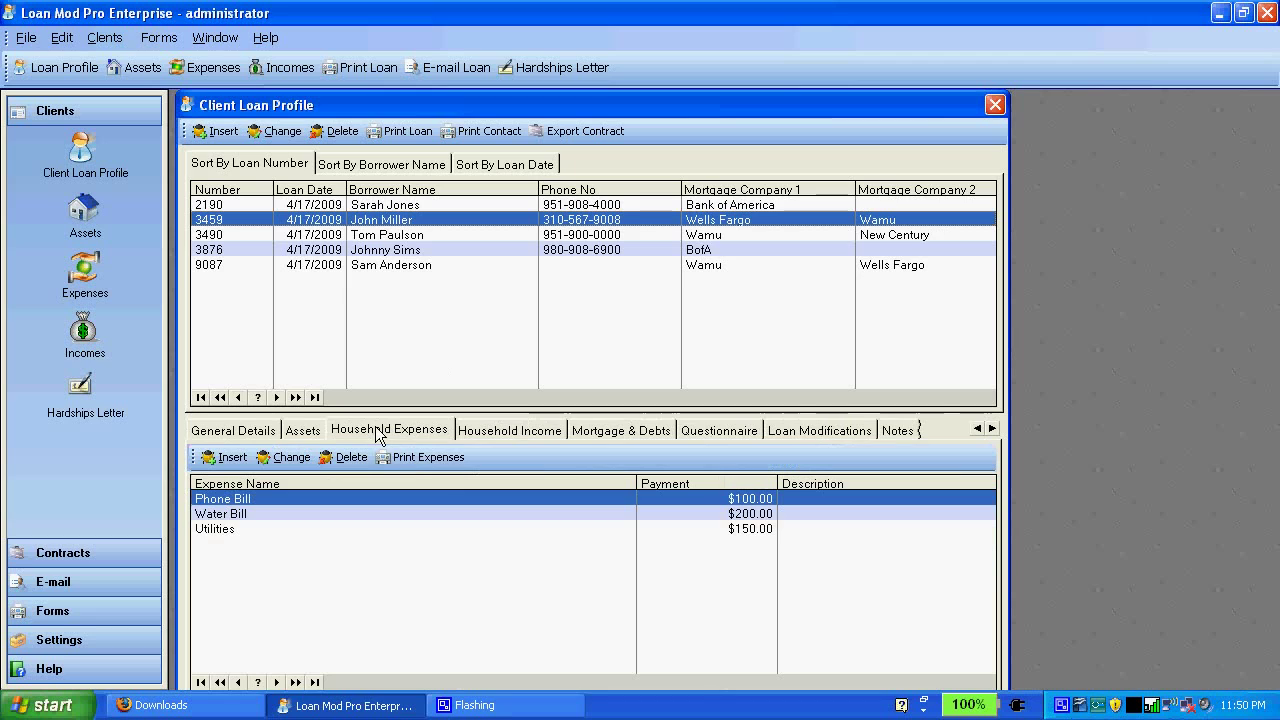
{"action": "left_click", "coordinate": [420, 456]}
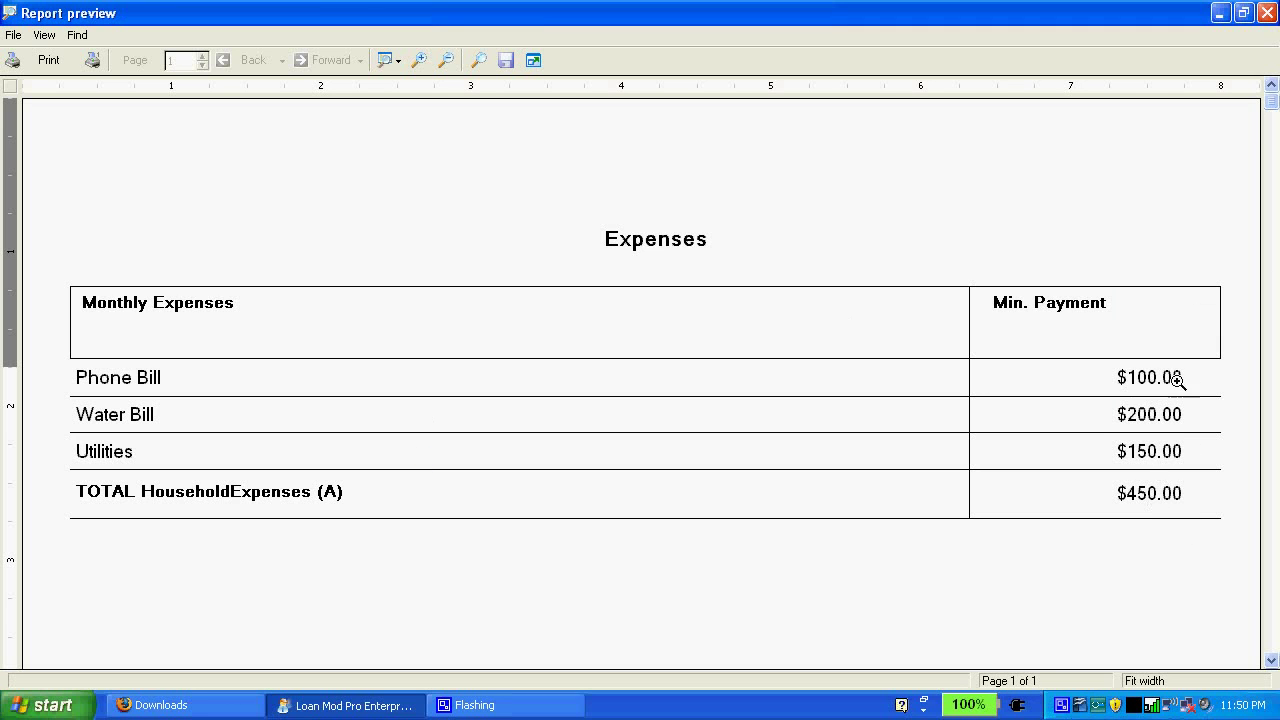
{"action": "left_click_drag", "start_coordinate": [1272, 106], "coordinate": [1275, 118]}
{"action": "left_click", "coordinate": [1267, 12]}
Step: Preview the client's household income report, examine its disposable income calculation, and close it
{"action": "left_click", "coordinate": [541, 431]}
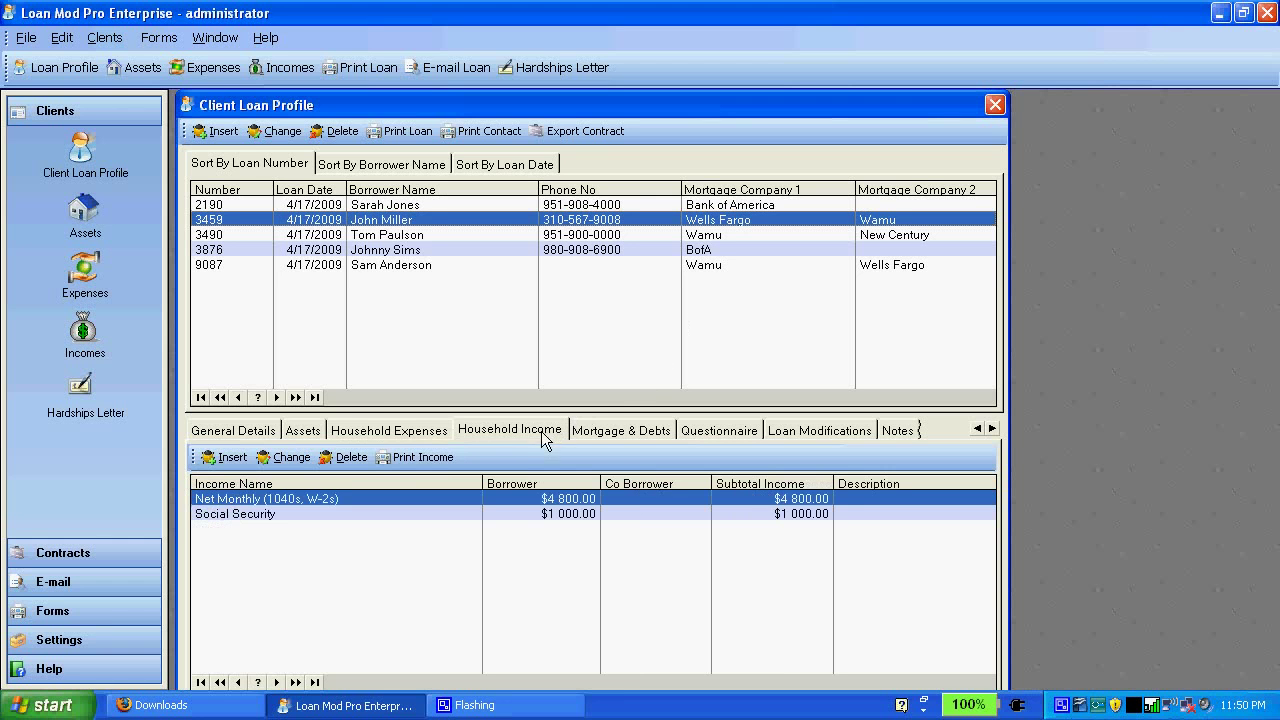
{"action": "left_click", "coordinate": [438, 459]}
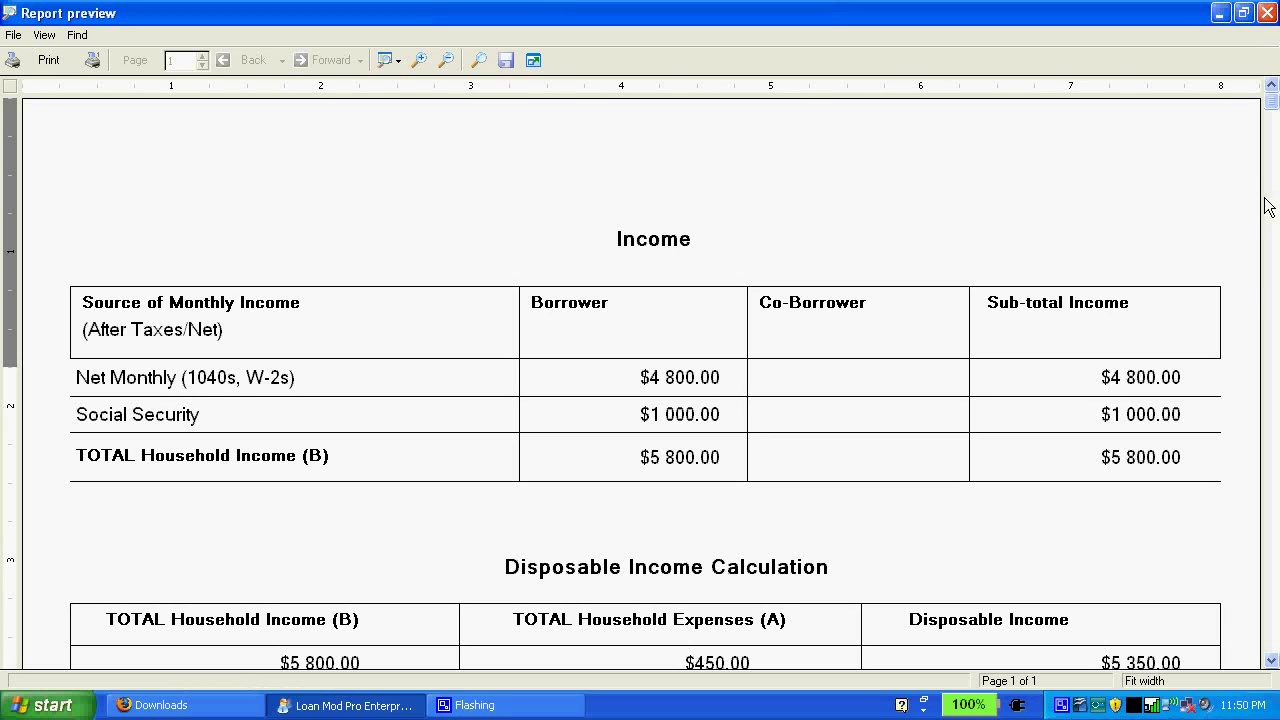
{"action": "left_click_drag", "start_coordinate": [1270, 100], "coordinate": [1270, 136]}
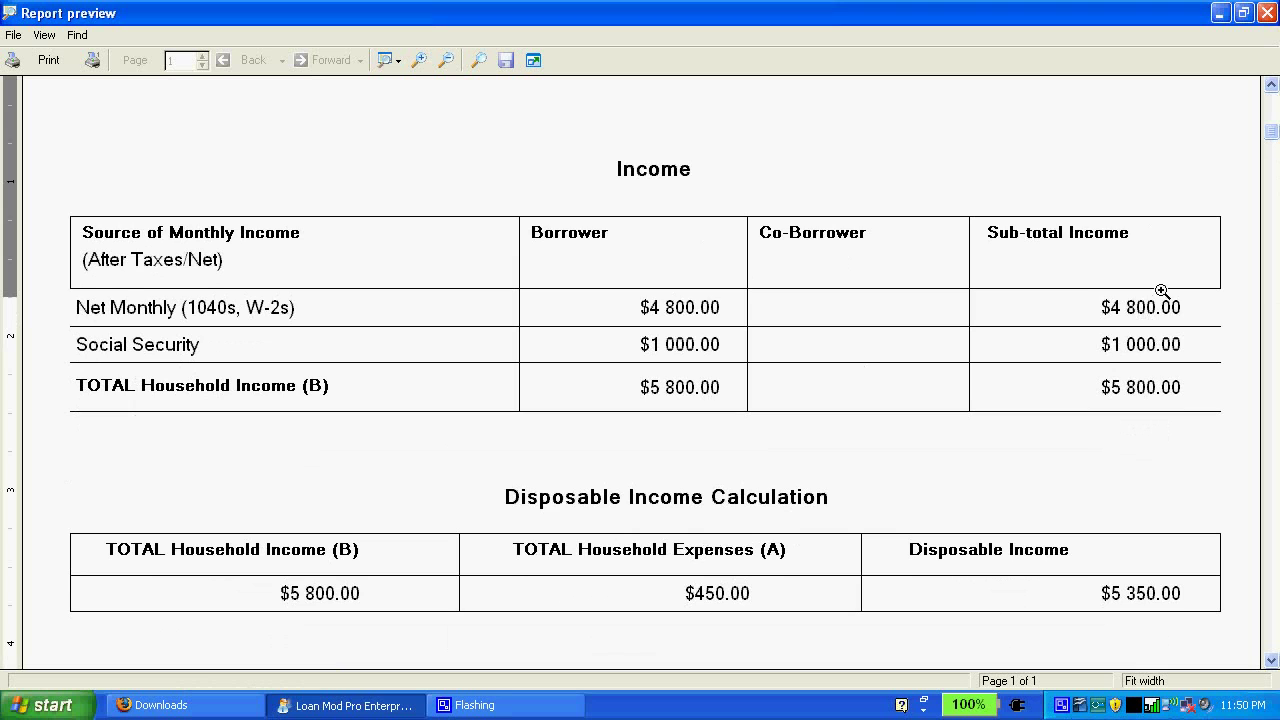
{"action": "left_click", "coordinate": [1271, 150]}
{"action": "left_click_drag", "start_coordinate": [1271, 374], "coordinate": [1272, 170]}
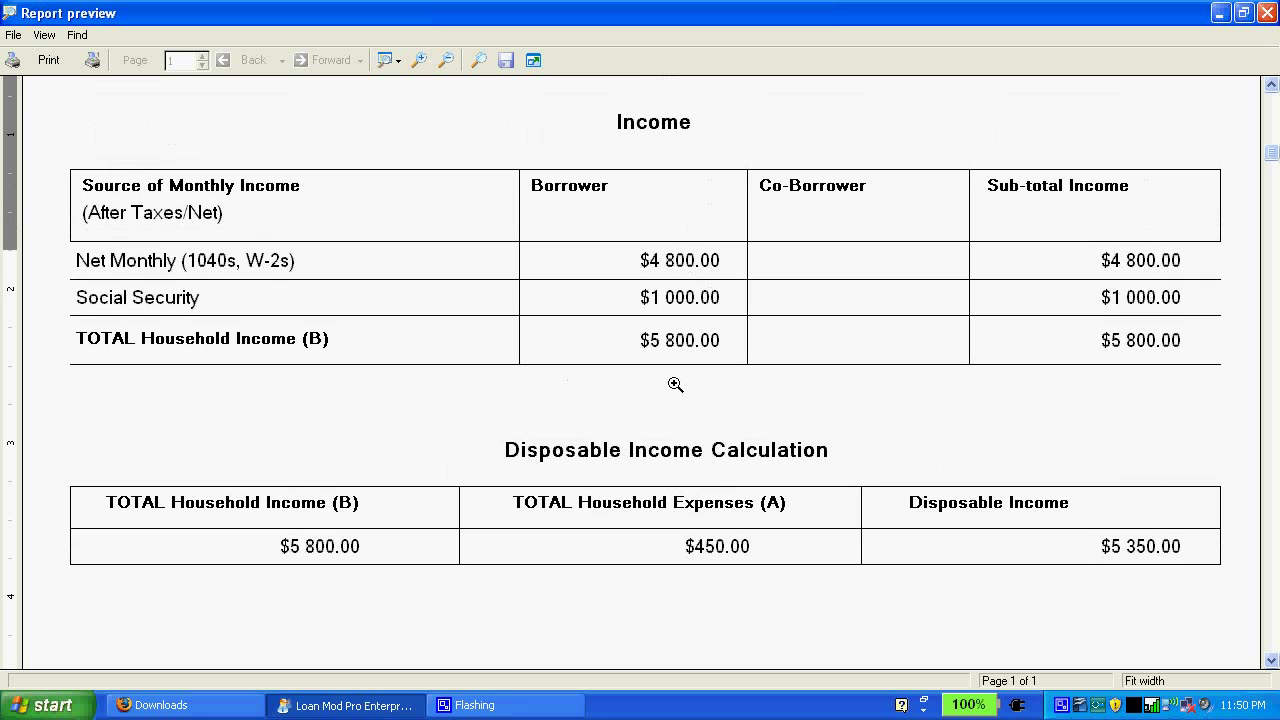
{"action": "key", "text": "alt+F4"}
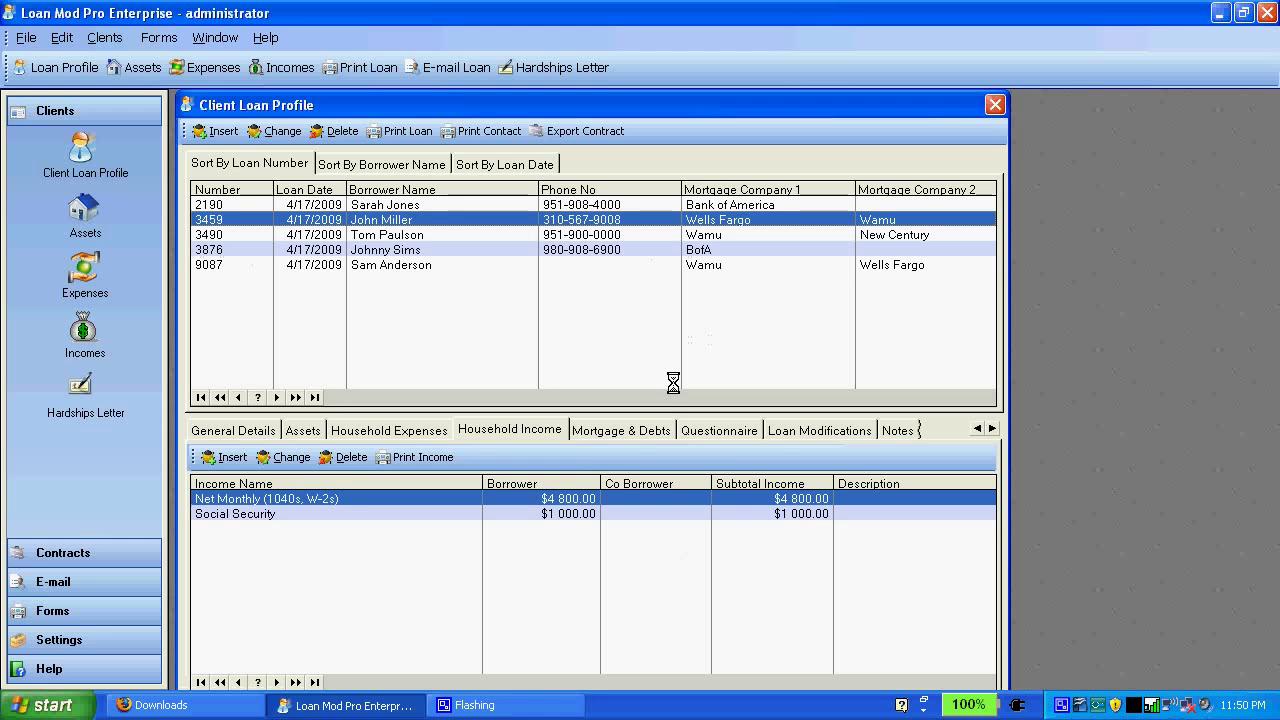
Step: Preview the client's Homeowner Questionnaire report, scroll through its questions, and close it
{"action": "left_click", "coordinate": [700, 428]}
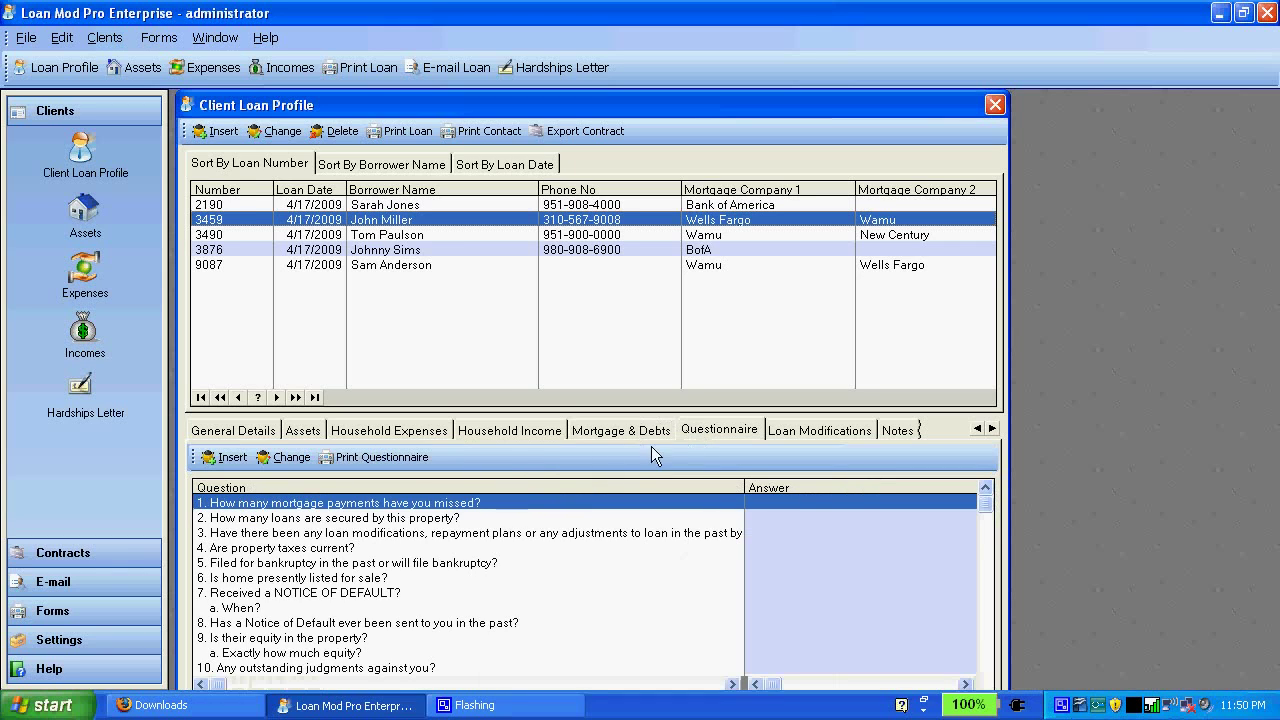
{"action": "left_click", "coordinate": [398, 460]}
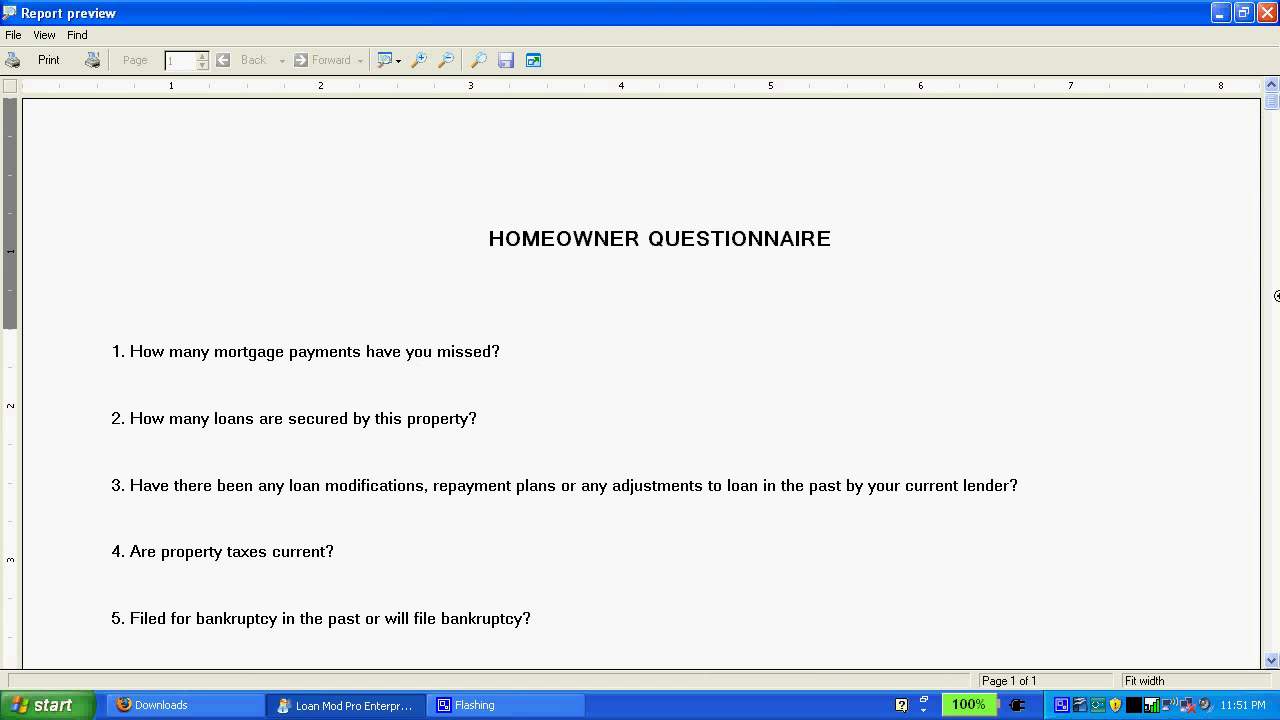
{"action": "scroll", "coordinate": [1272, 115], "scroll_direction": "down", "scroll_amount": 3}
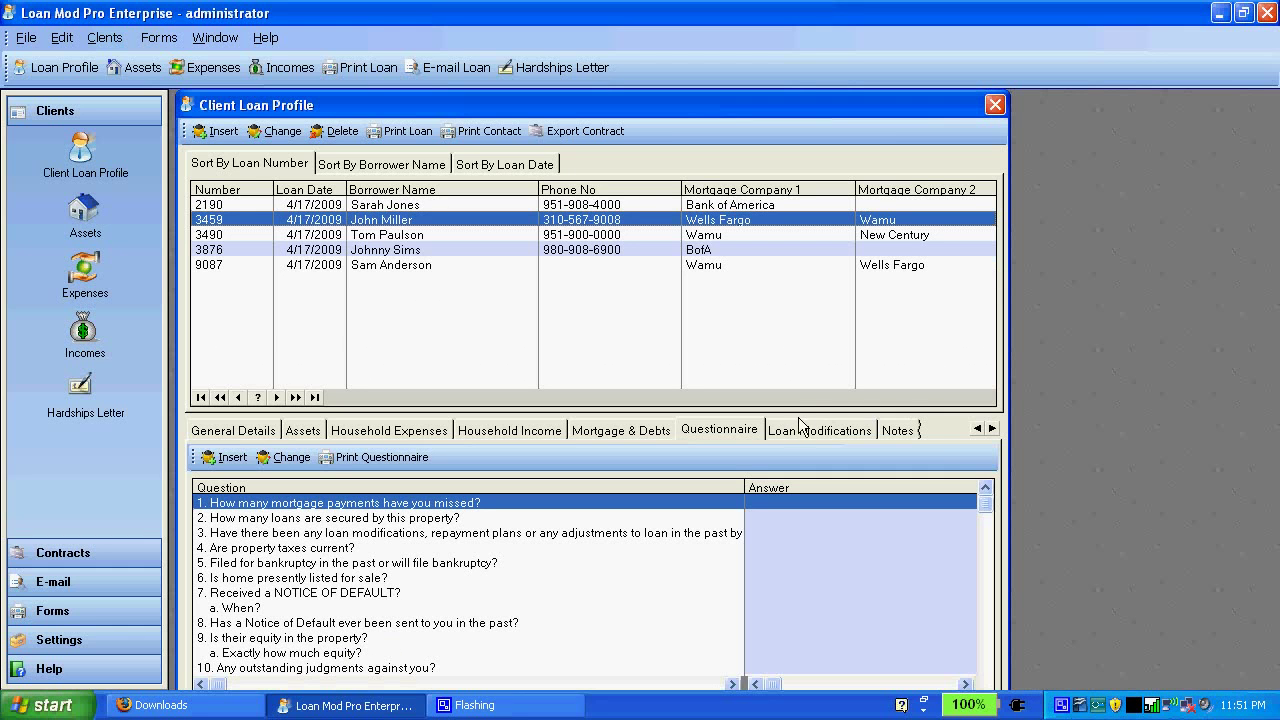
Step: Review the client's loan modification options and continue through the remaining profile sections to the other property list
{"action": "left_click", "coordinate": [992, 428]}
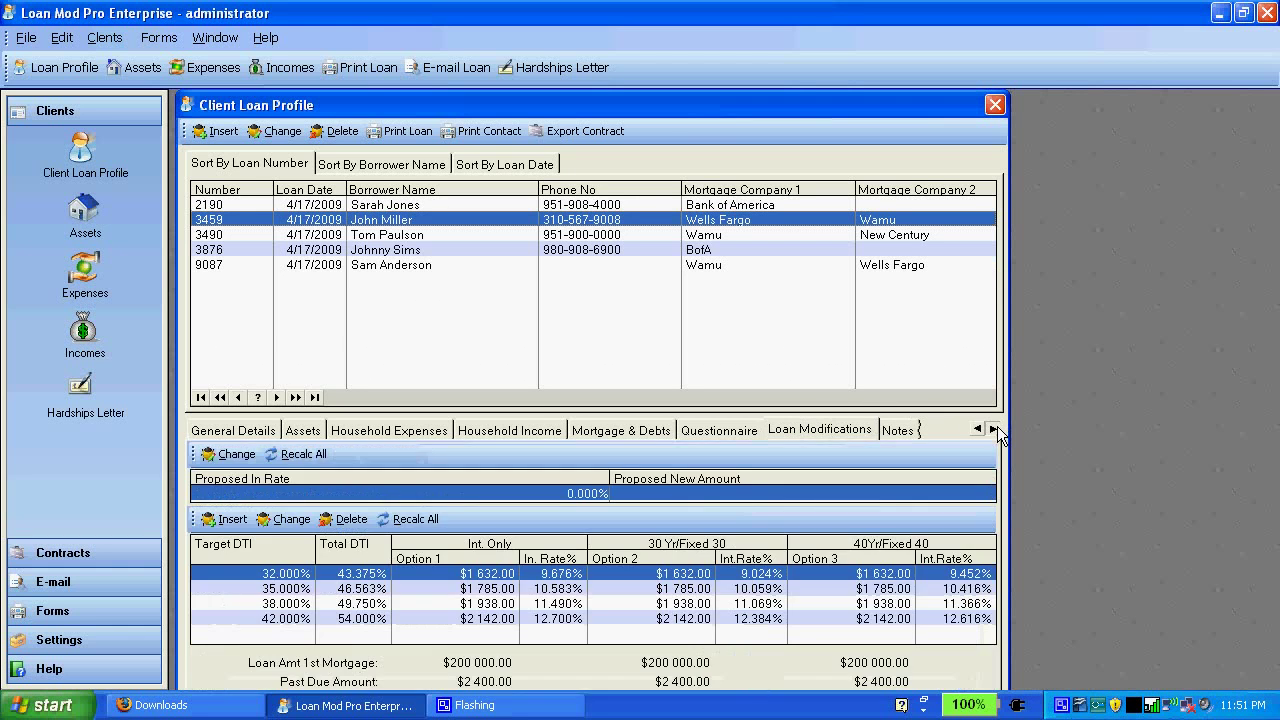
{"action": "left_click", "coordinate": [992, 428]}
{"action": "left_click", "coordinate": [992, 428]}
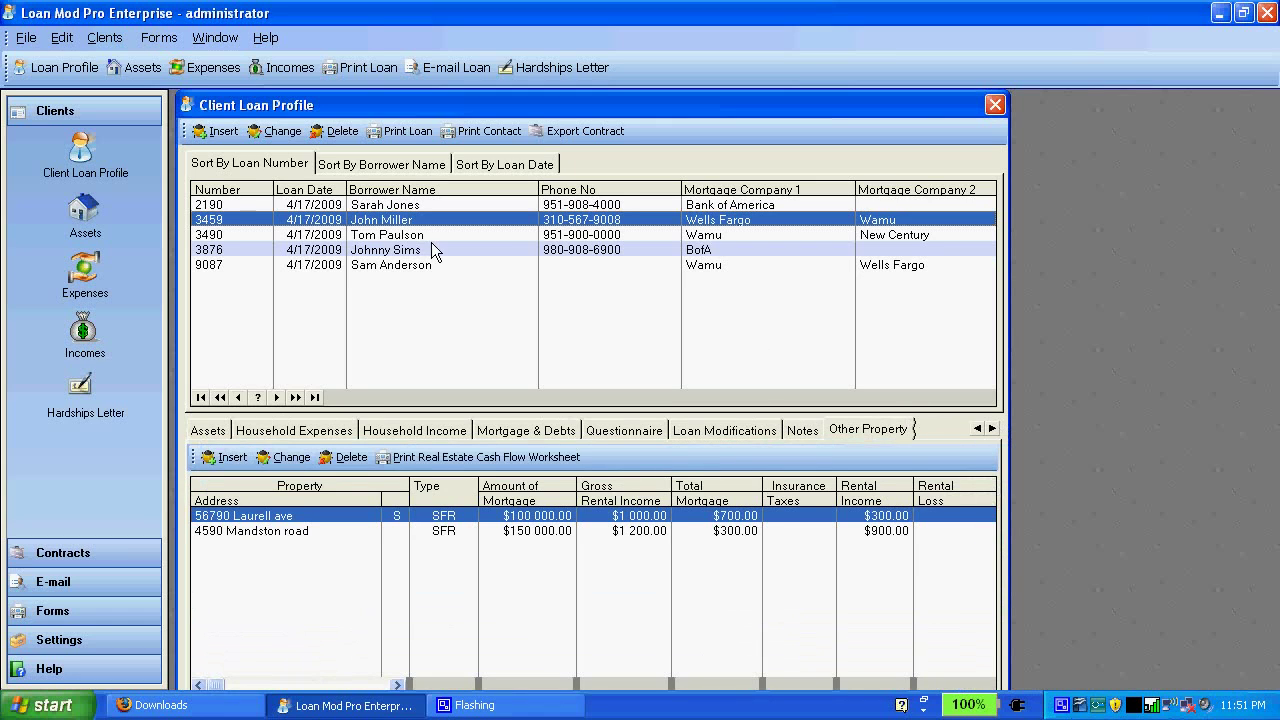
Step: Preview the Client Profile contact report, examine its mortgage and income sections, and close it
{"action": "left_click", "coordinate": [490, 131]}
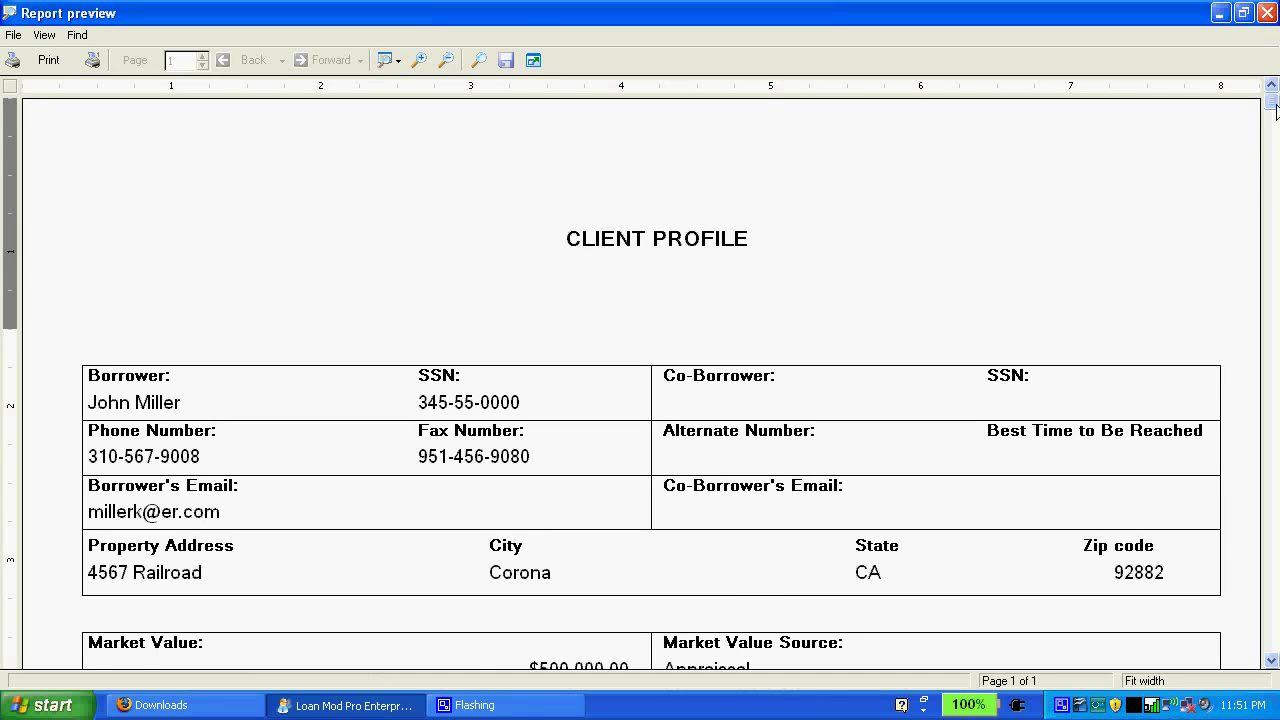
{"action": "left_click_drag", "start_coordinate": [1276, 110], "coordinate": [1277, 298]}
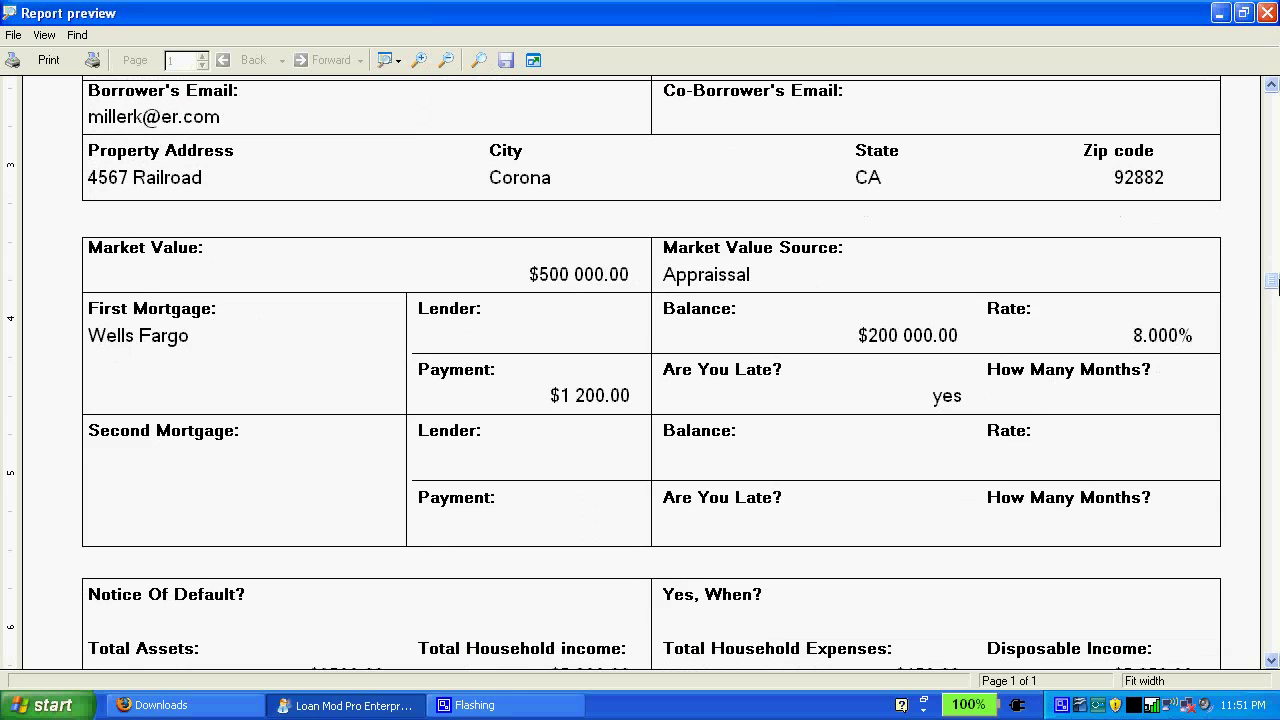
{"action": "left_click_drag", "start_coordinate": [1275, 287], "coordinate": [1194, 391]}
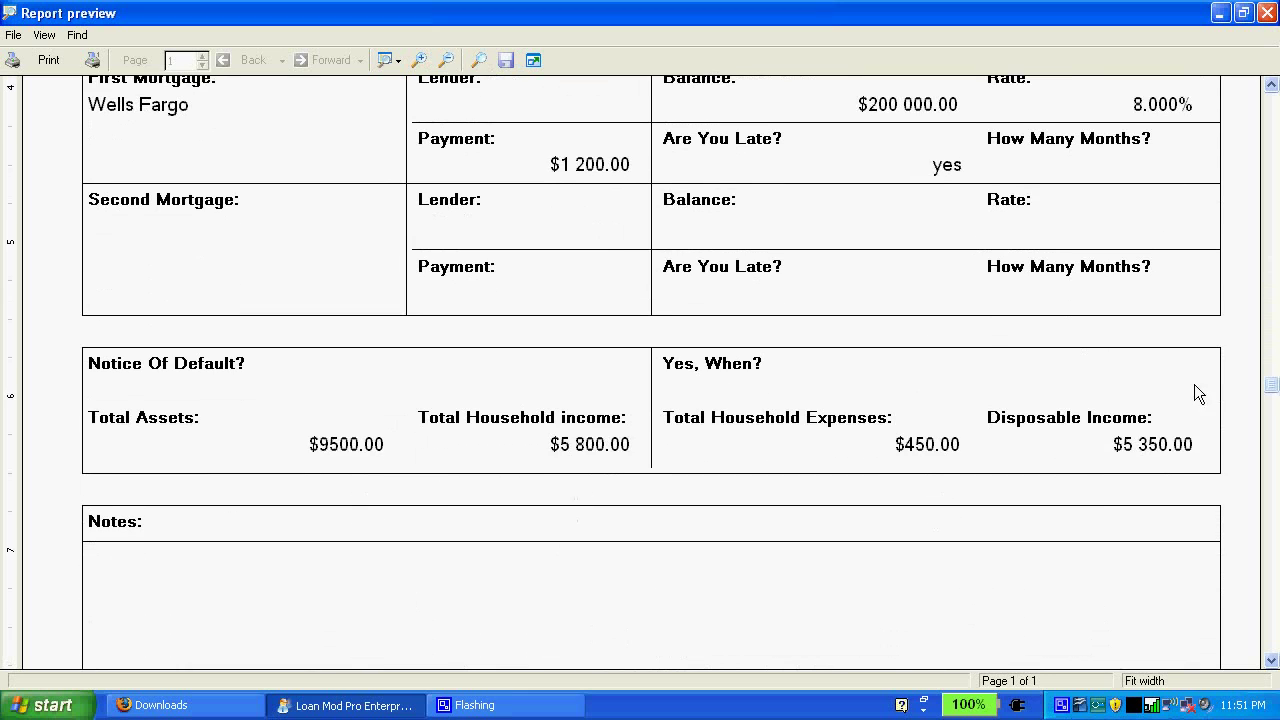
{"action": "mouse_move", "coordinate": [1271, 394]}
{"action": "left_mouse_down"}
{"action": "mouse_move", "coordinate": [1276, 646]}
{"action": "mouse_move", "coordinate": [1273, 112]}
{"action": "left_mouse_up"}
{"action": "left_click", "coordinate": [1267, 12]}
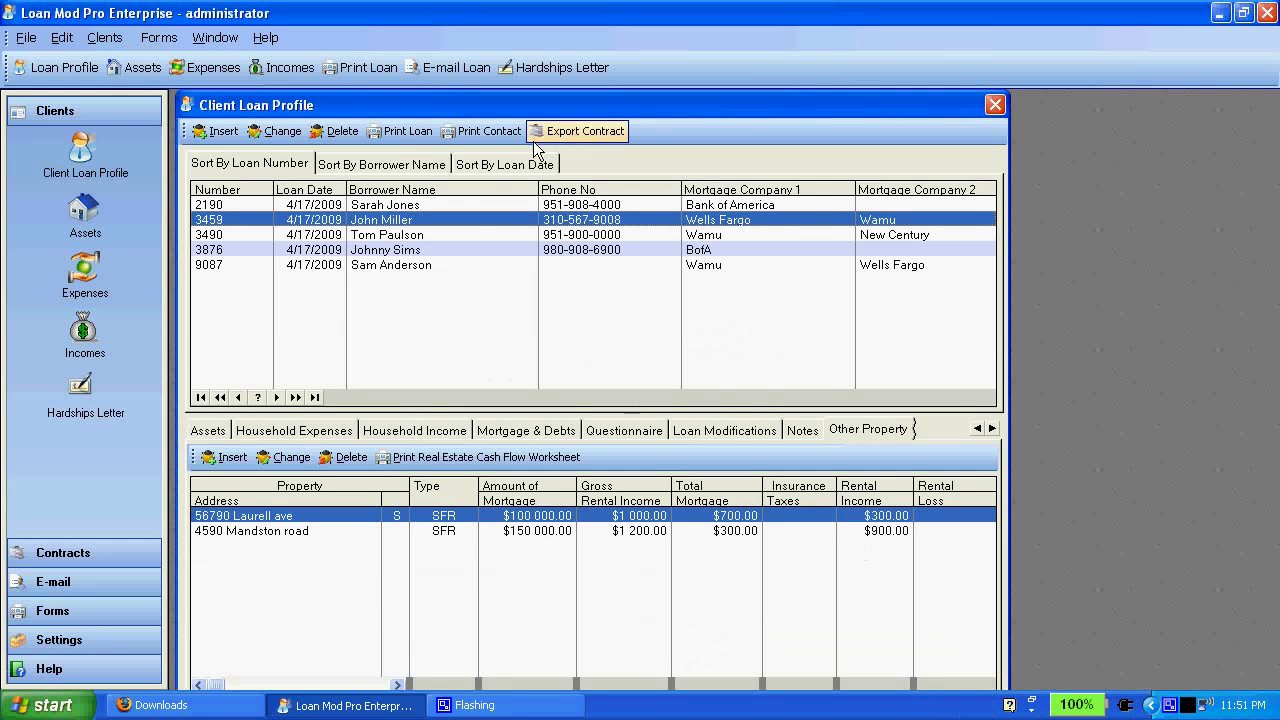
Step: Preview the Loan Modification Report for the client's loan, examine the payment options by DTI, and close it
{"action": "left_click", "coordinate": [391, 137]}
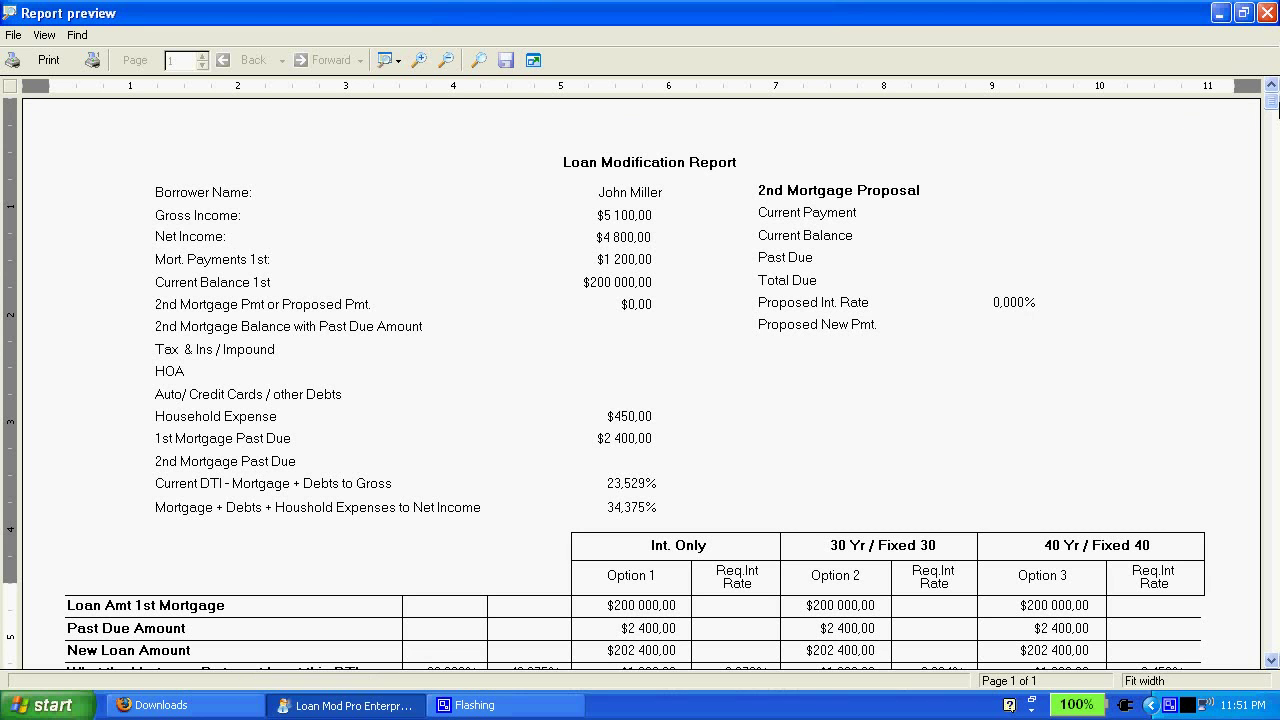
{"action": "left_click_drag", "start_coordinate": [1275, 108], "coordinate": [1275, 192]}
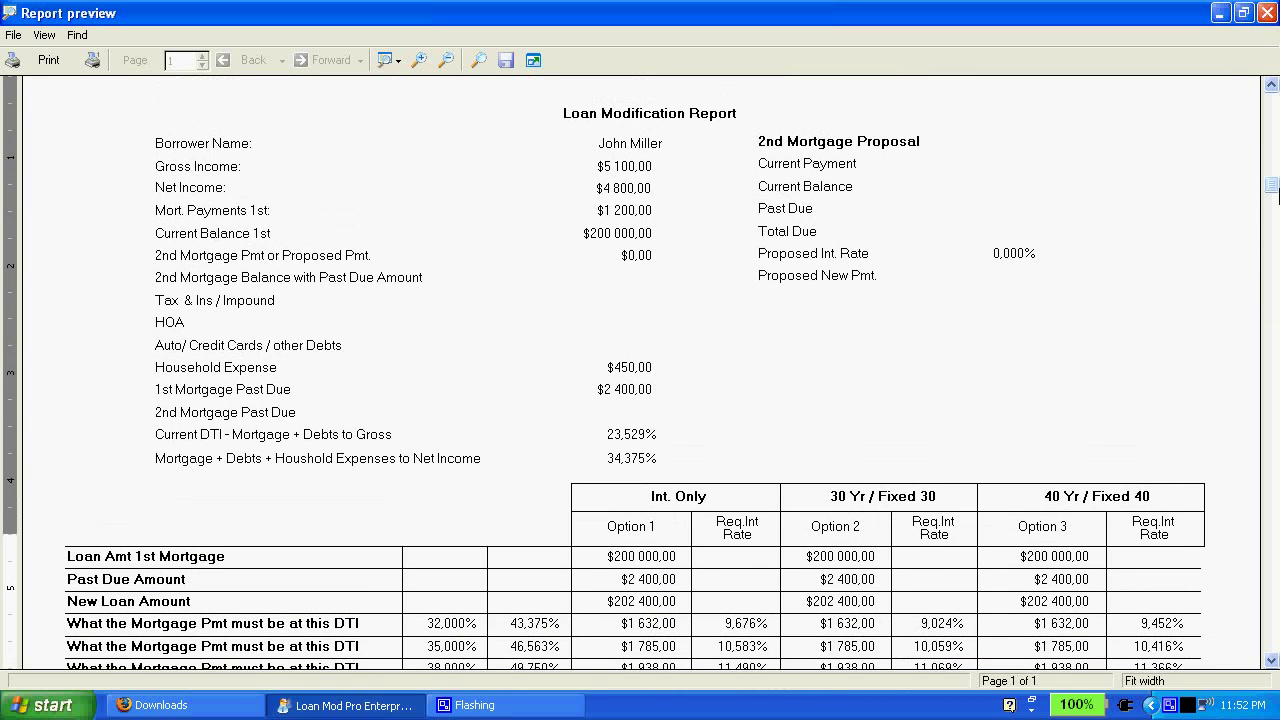
{"action": "key", "text": "alt+F4"}
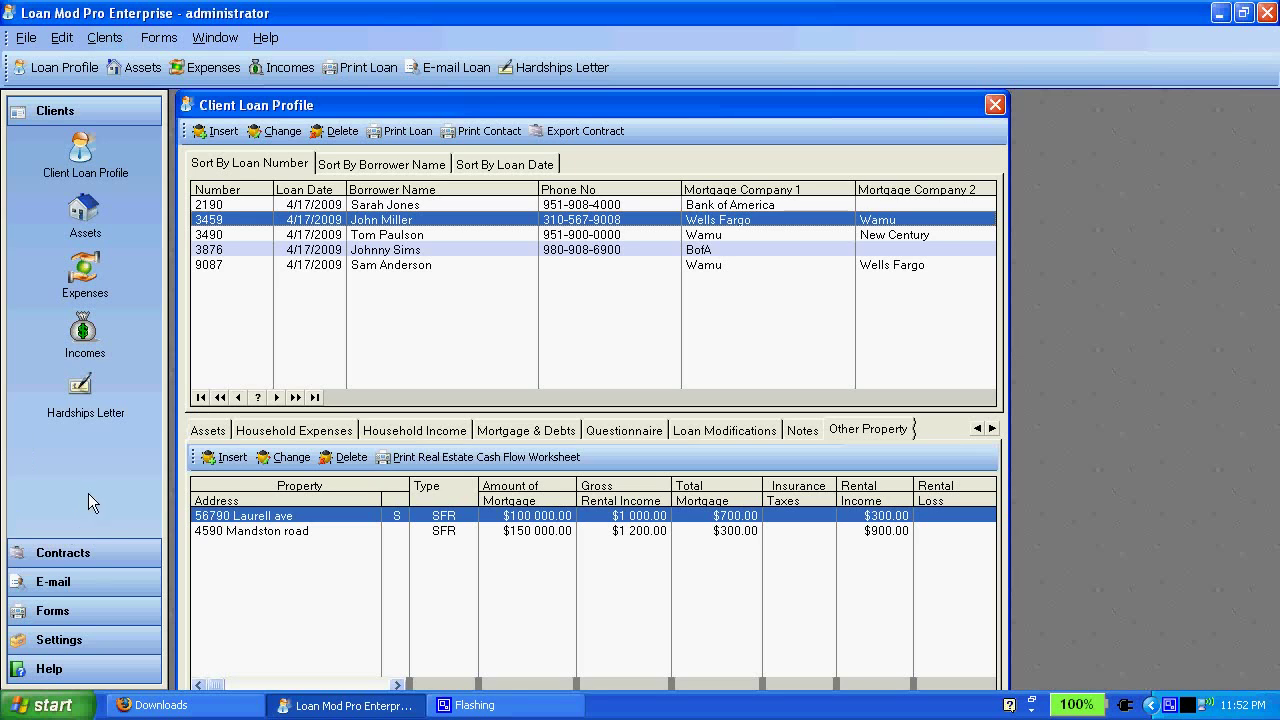
Step: Look through the contract templates, including Employment Information, Written Request Contract and Hardship Letter Template, and close the templates manager
{"action": "left_click", "coordinate": [87, 543]}
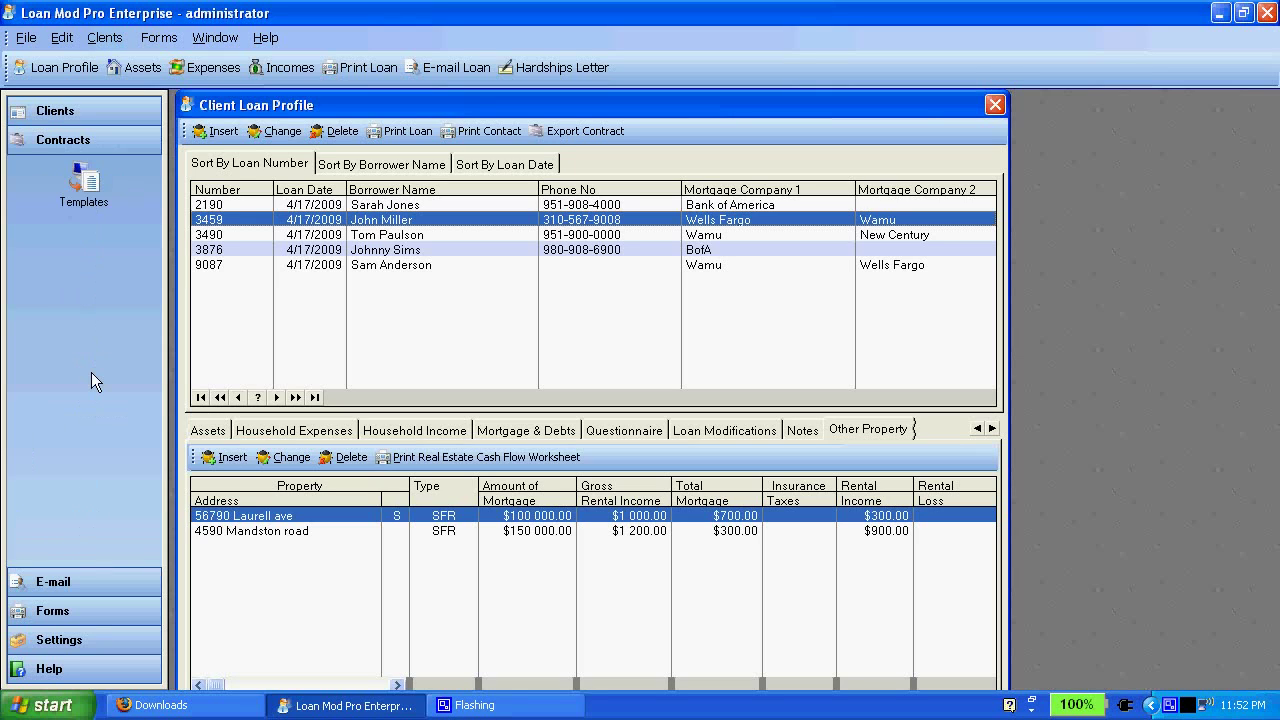
{"action": "left_click", "coordinate": [85, 200]}
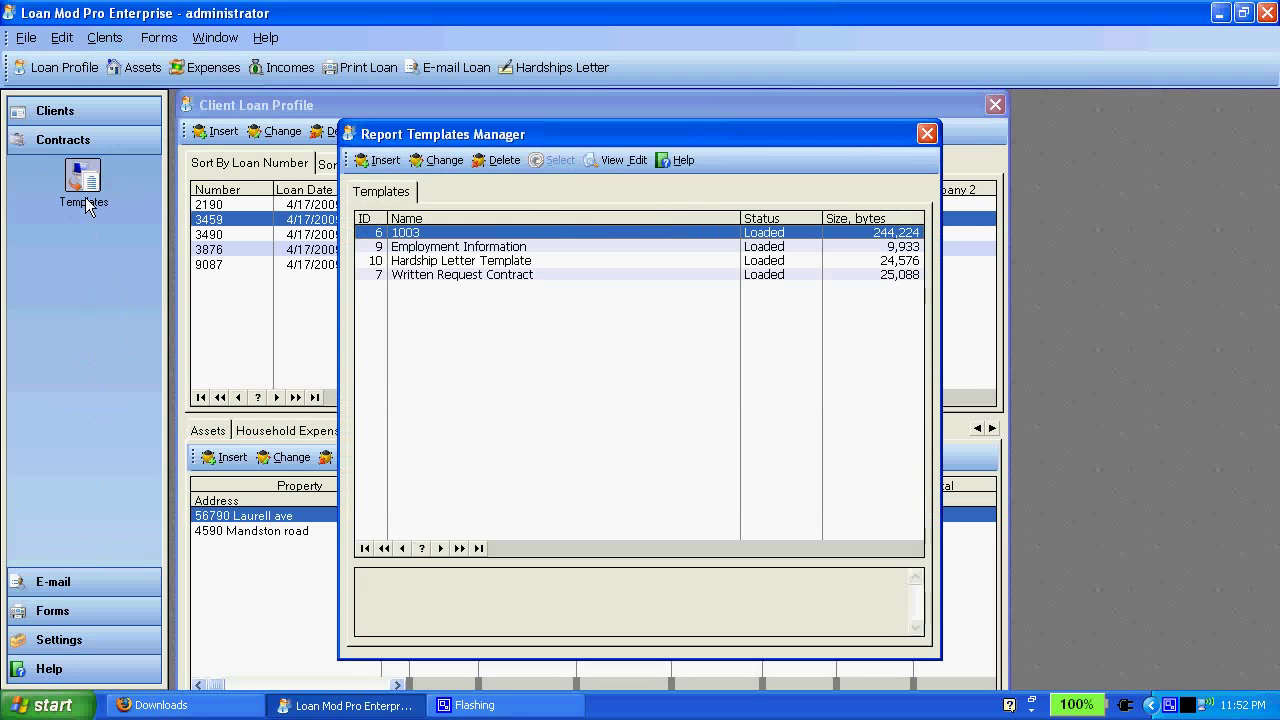
{"action": "left_click", "coordinate": [463, 247]}
{"action": "left_click", "coordinate": [458, 275]}
{"action": "left_click", "coordinate": [467, 261]}
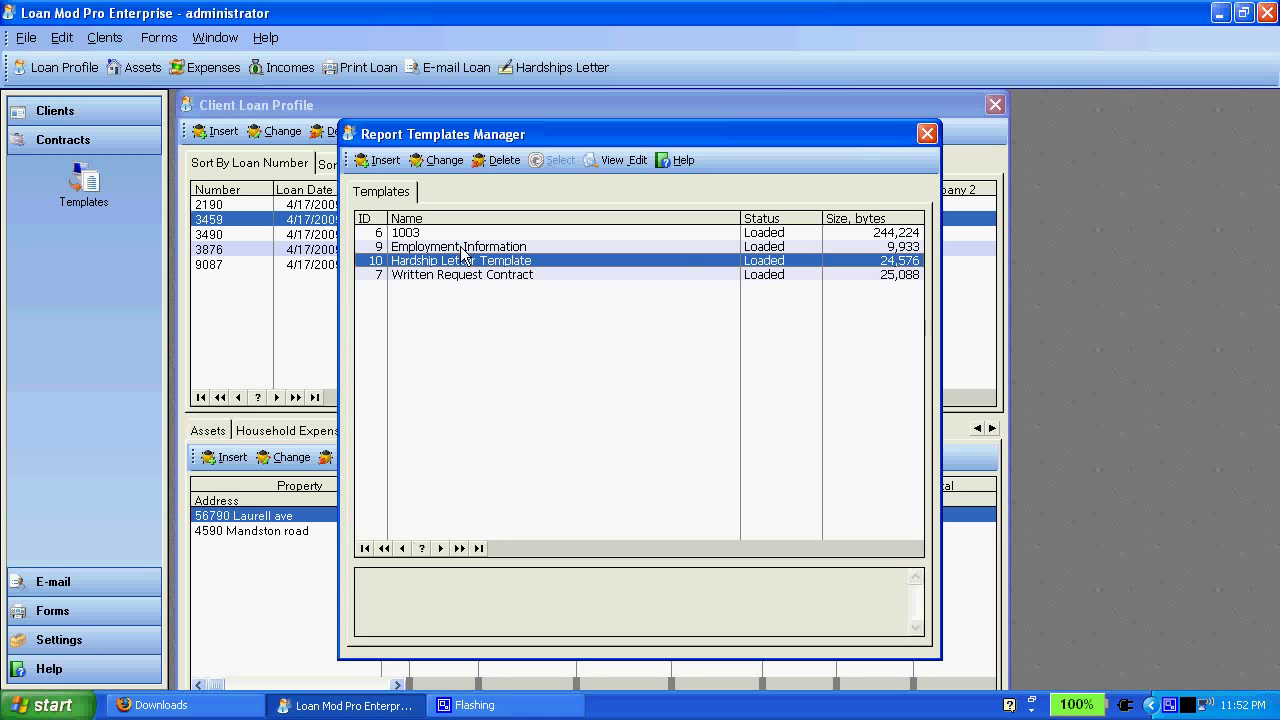
{"action": "key", "text": "Escape"}
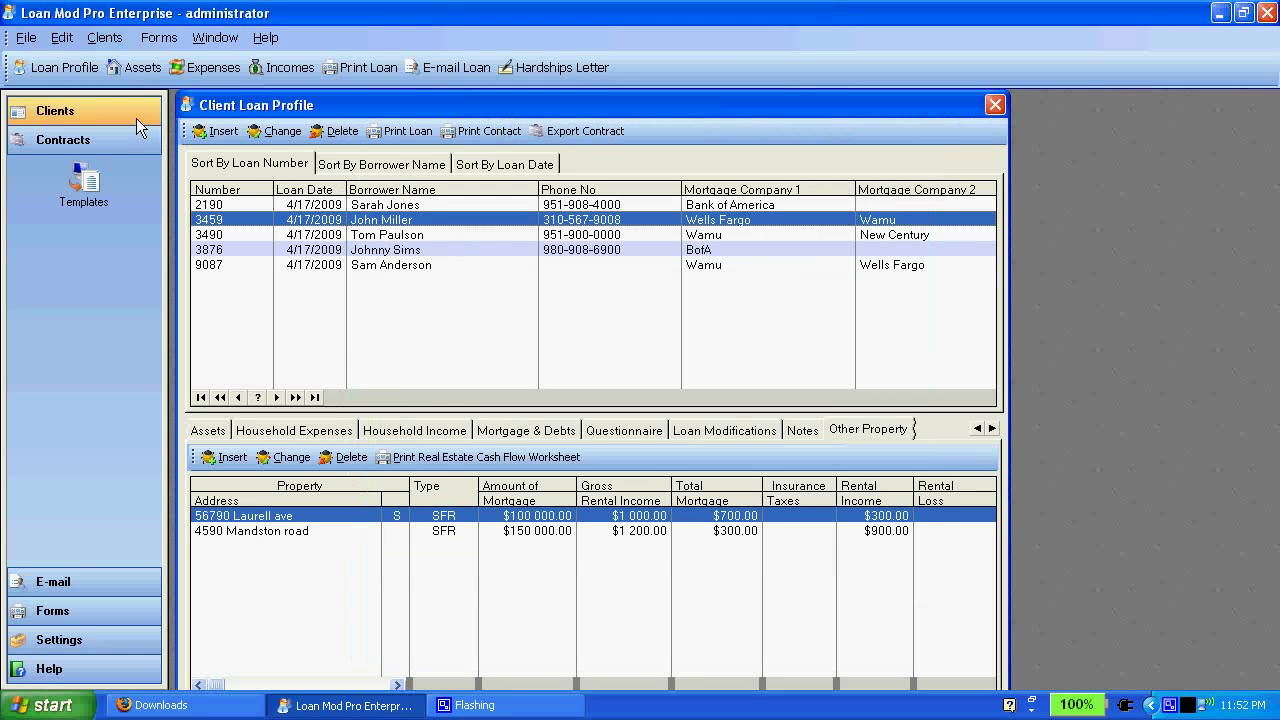
Step: Review the hardship reasons and the letter text area in the Hardships Letter window, and close it
{"action": "left_click", "coordinate": [577, 73]}
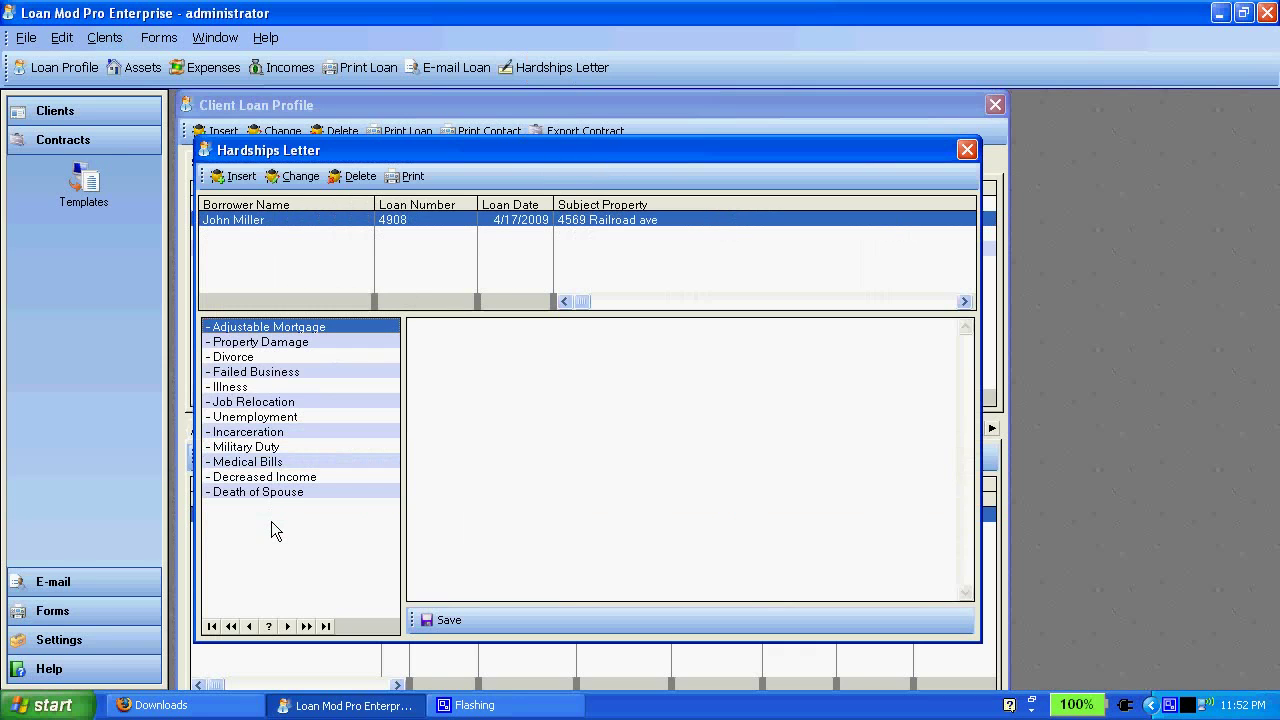
{"action": "left_click", "coordinate": [526, 412]}
{"action": "key", "text": "Escape"}
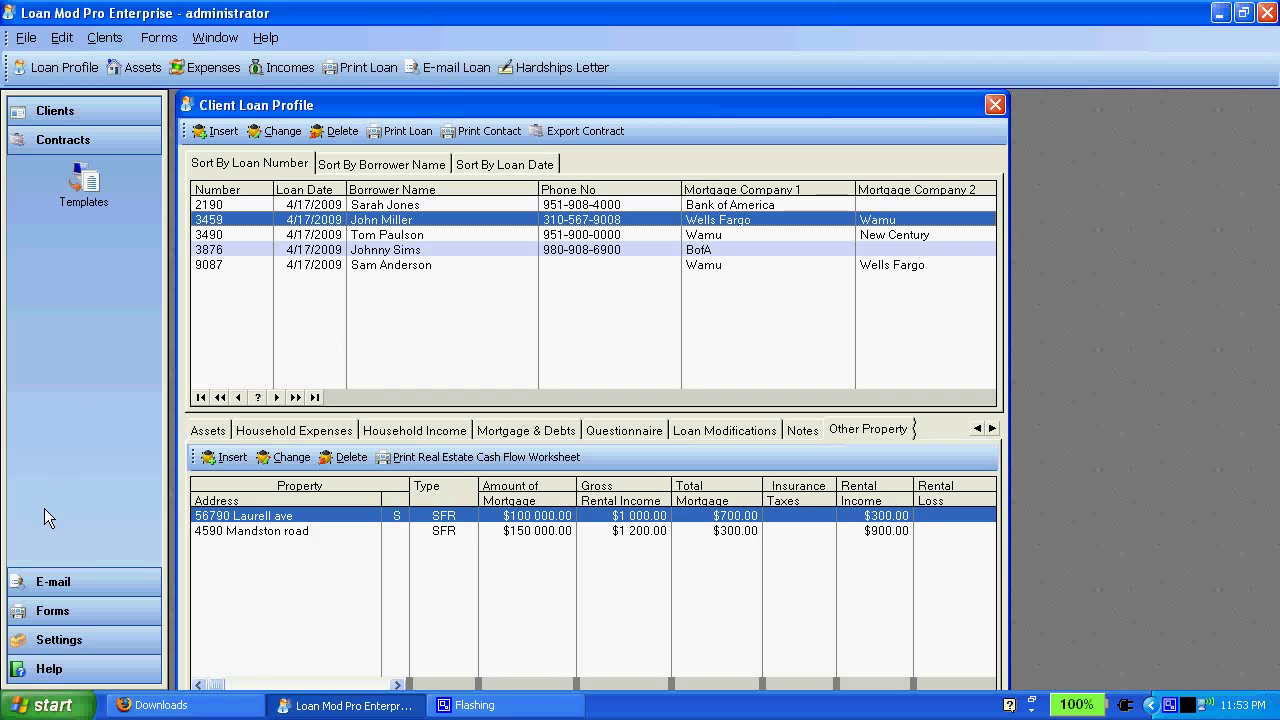
Step: Open the e-mail form for the first listed loan, try the option to include documents from storage, and close the form
{"action": "left_click", "coordinate": [65, 579]}
{"action": "left_click", "coordinate": [94, 207]}
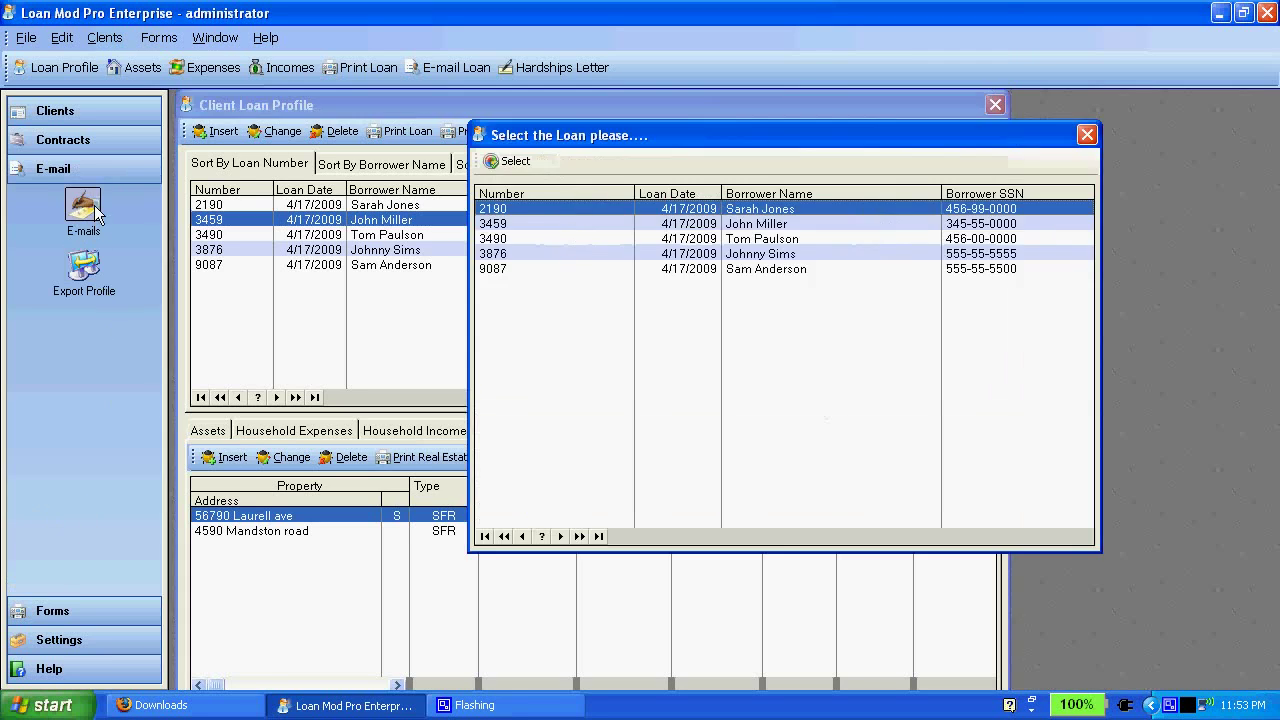
{"action": "left_click", "coordinate": [606, 236]}
{"action": "left_click", "coordinate": [610, 256]}
{"action": "left_click", "coordinate": [612, 266]}
{"action": "left_click", "coordinate": [613, 206]}
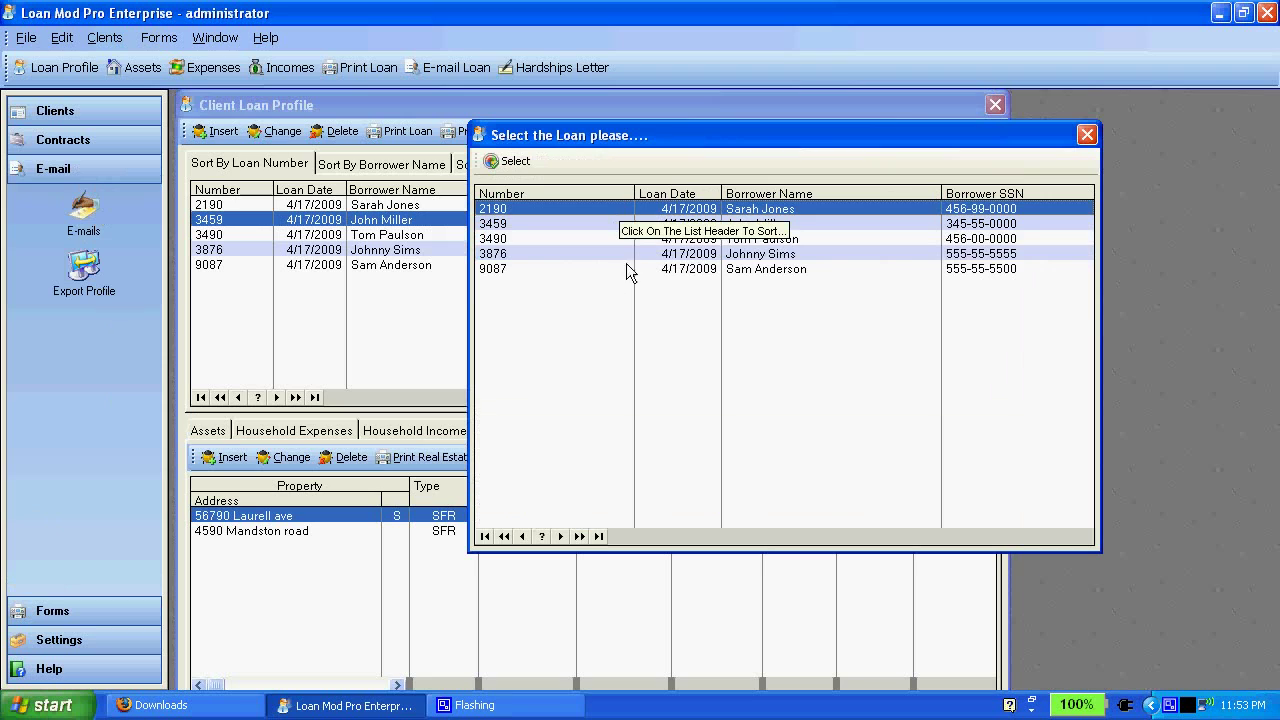
{"action": "left_click", "coordinate": [533, 160]}
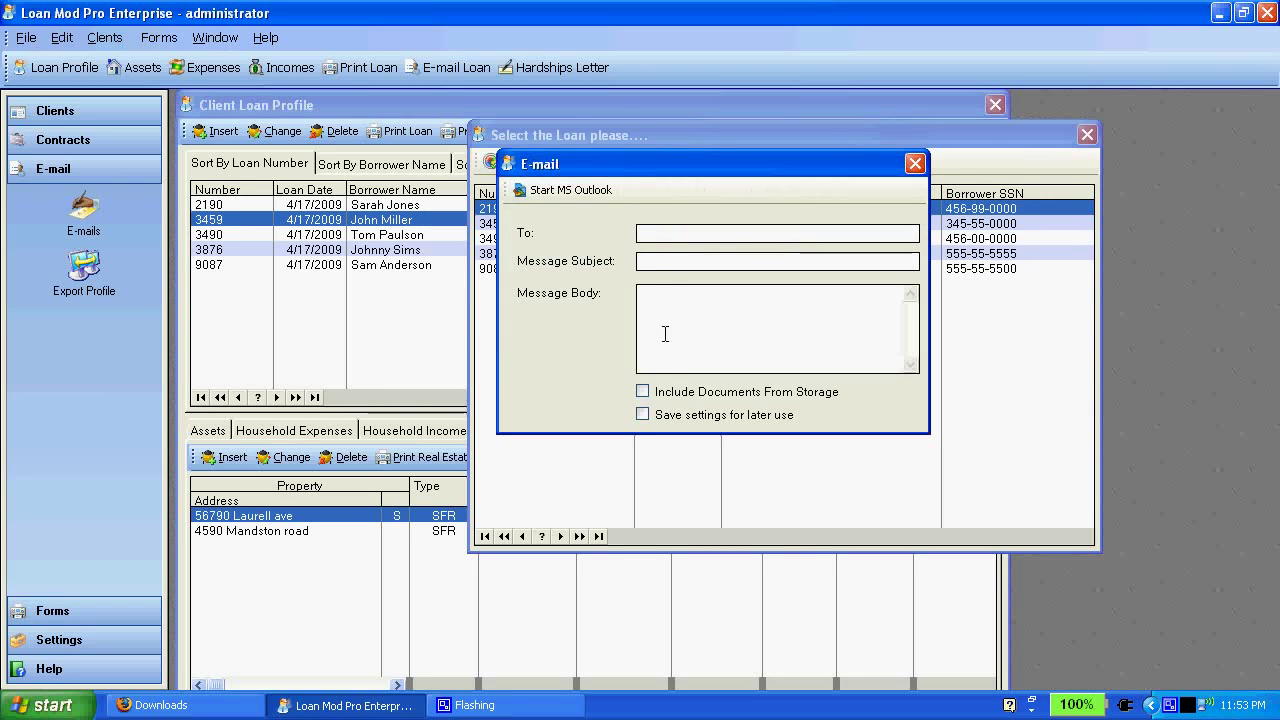
{"action": "left_click", "coordinate": [643, 392]}
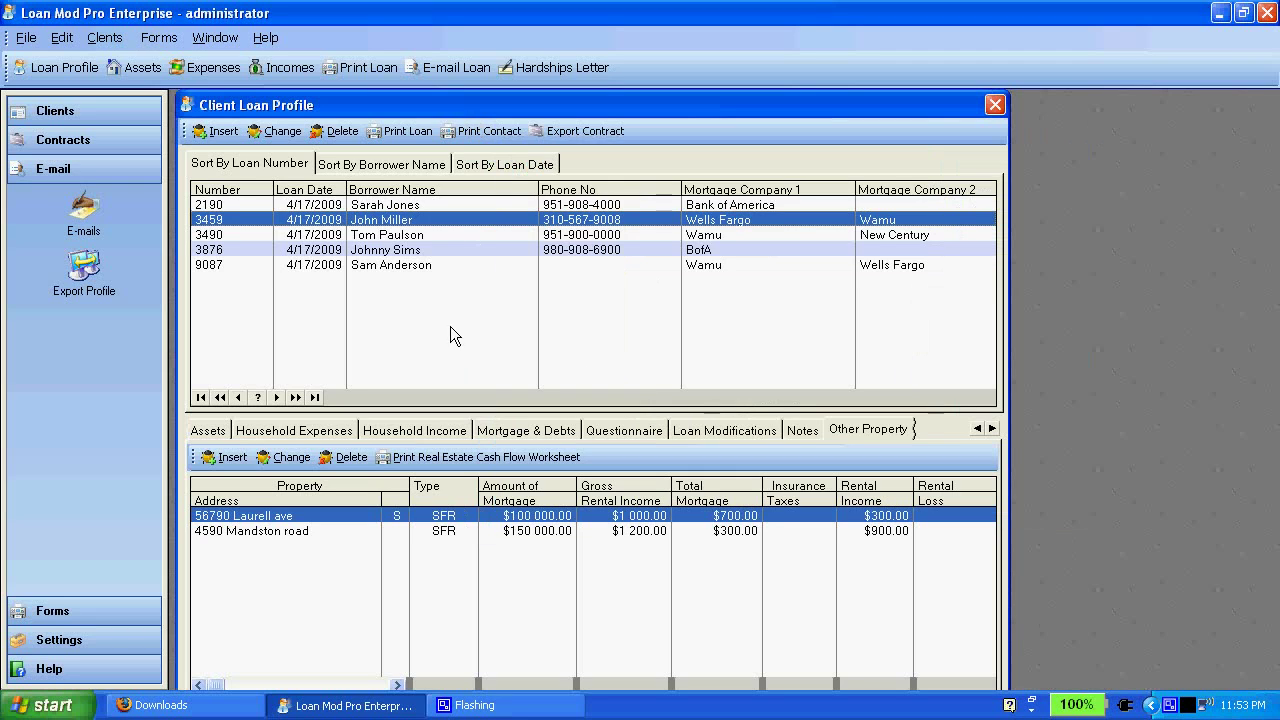
{"action": "right_click", "coordinate": [1170, 705]}
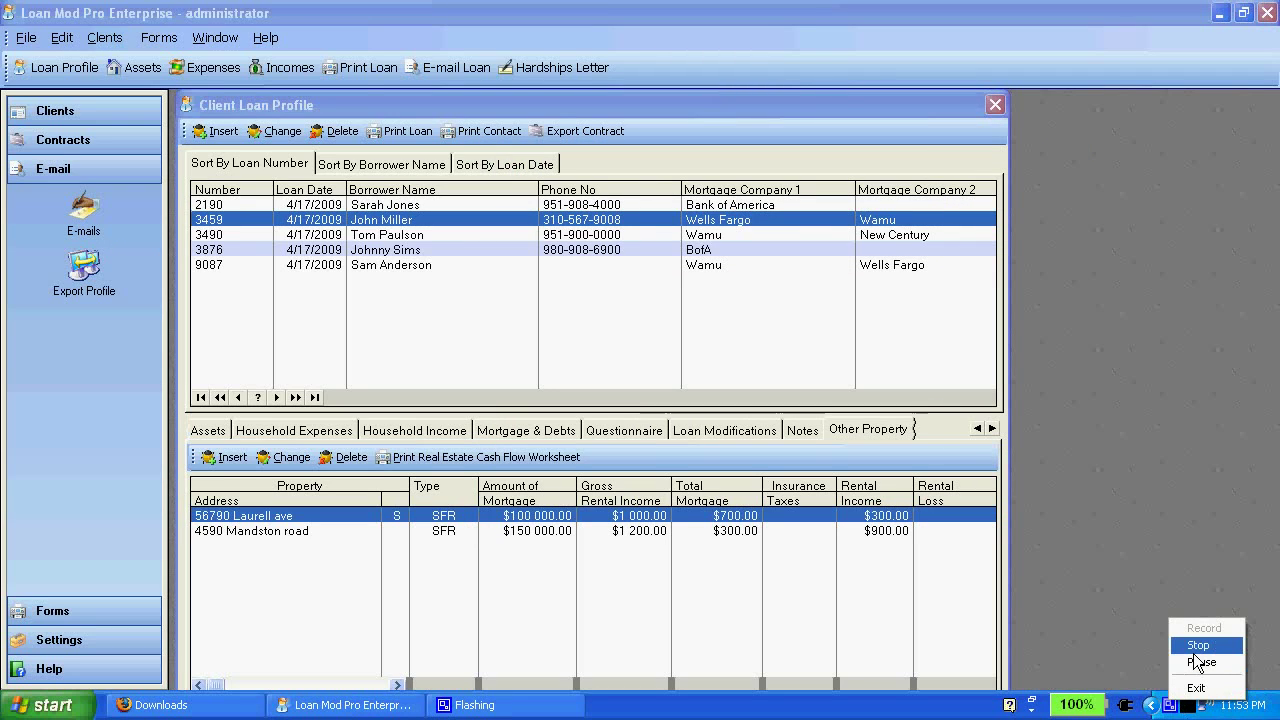